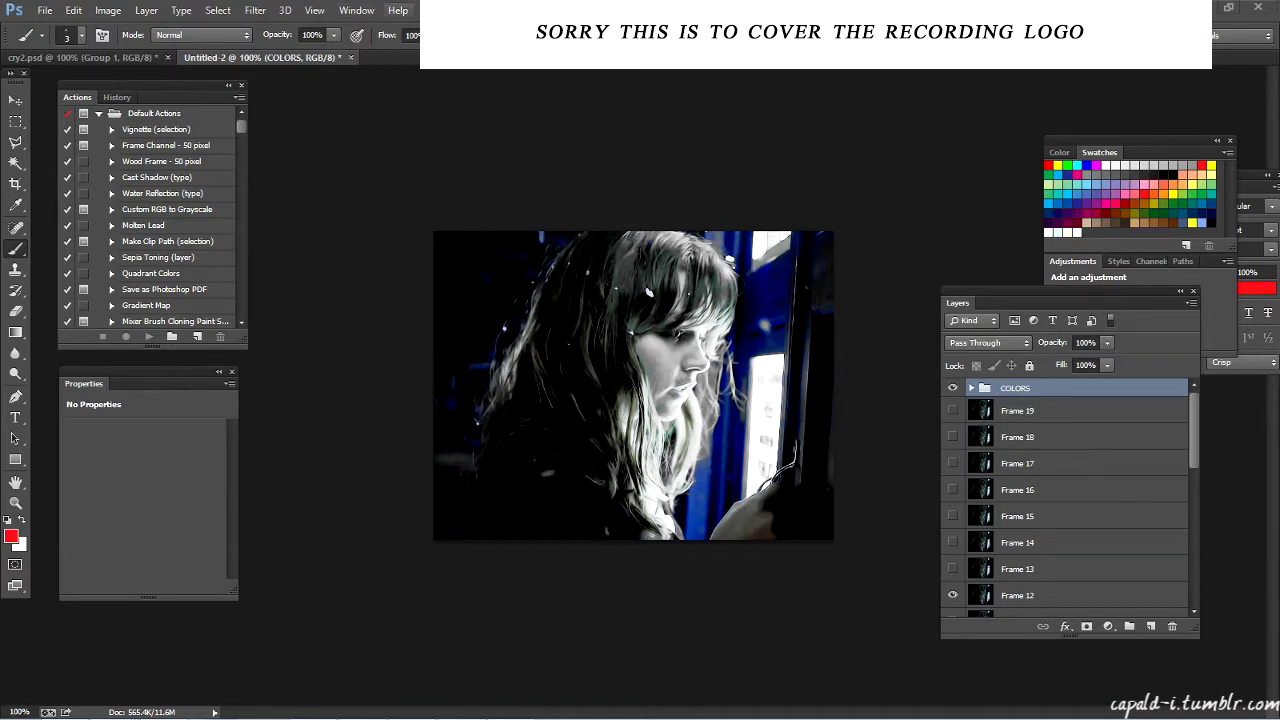
Show the Timeline, create a frame animation for the Untitled-2 document, and make frames from its layers
click(357, 10)
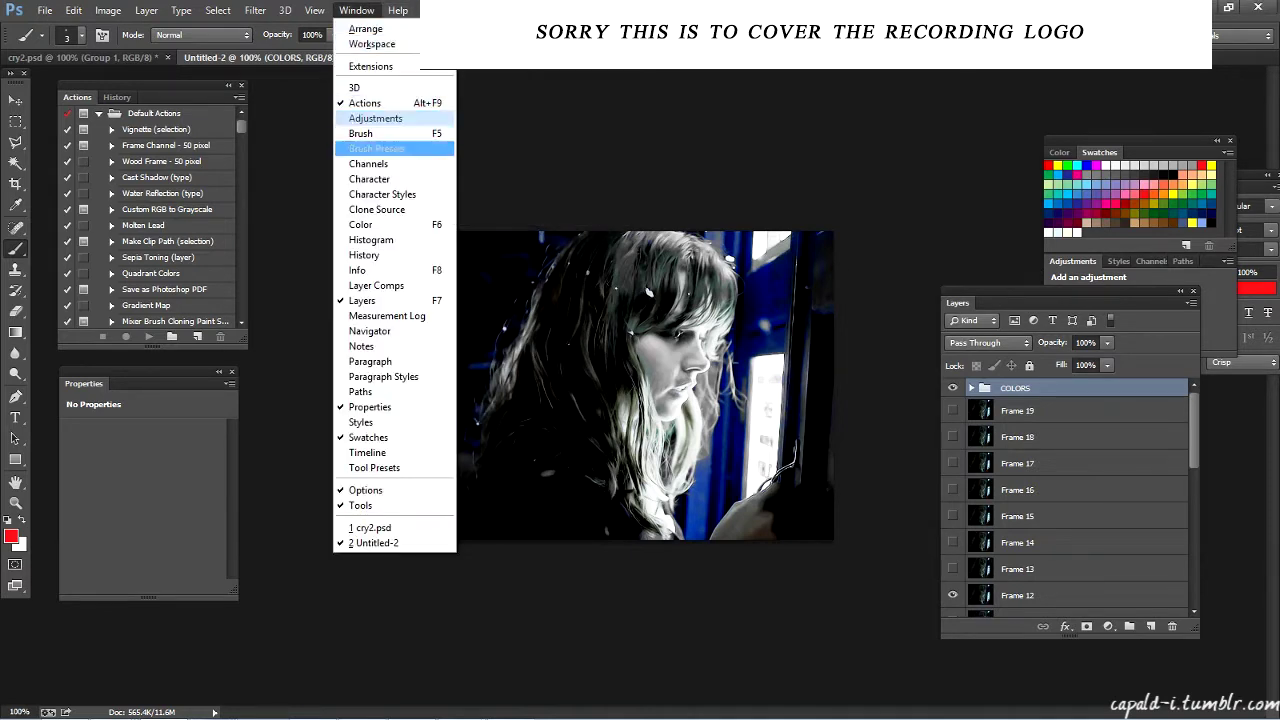
click(367, 452)
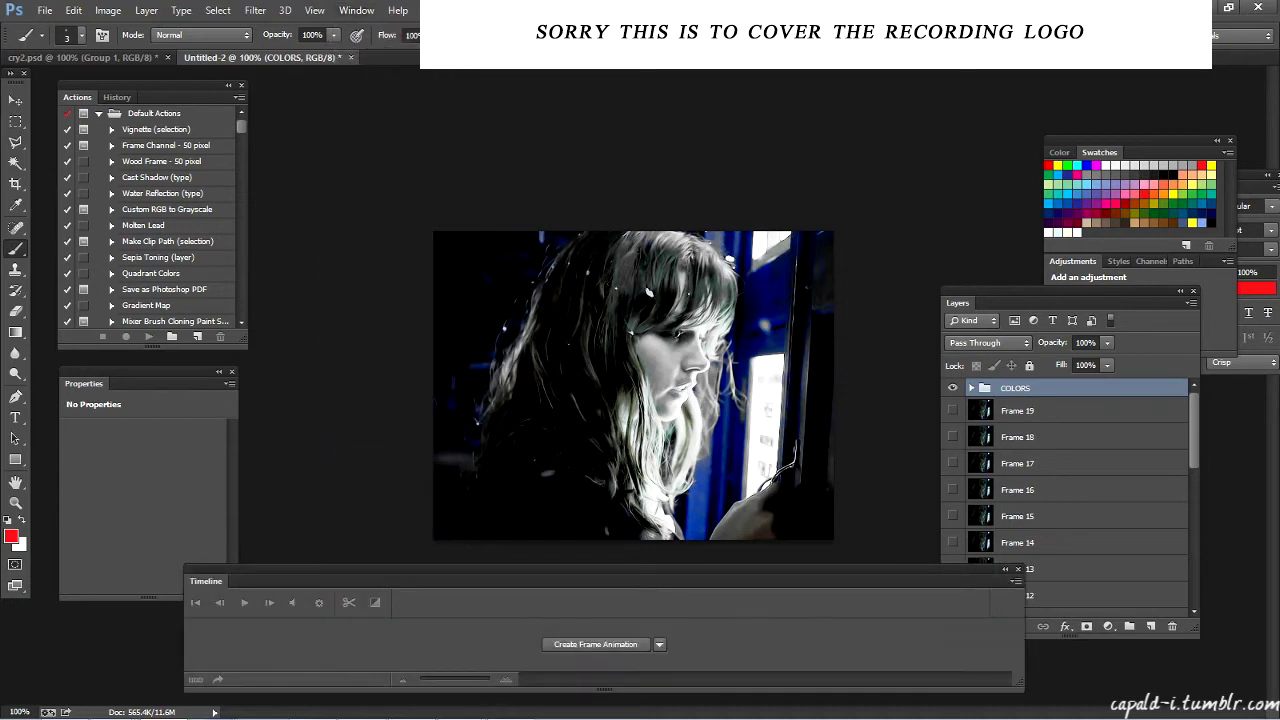
click(595, 645)
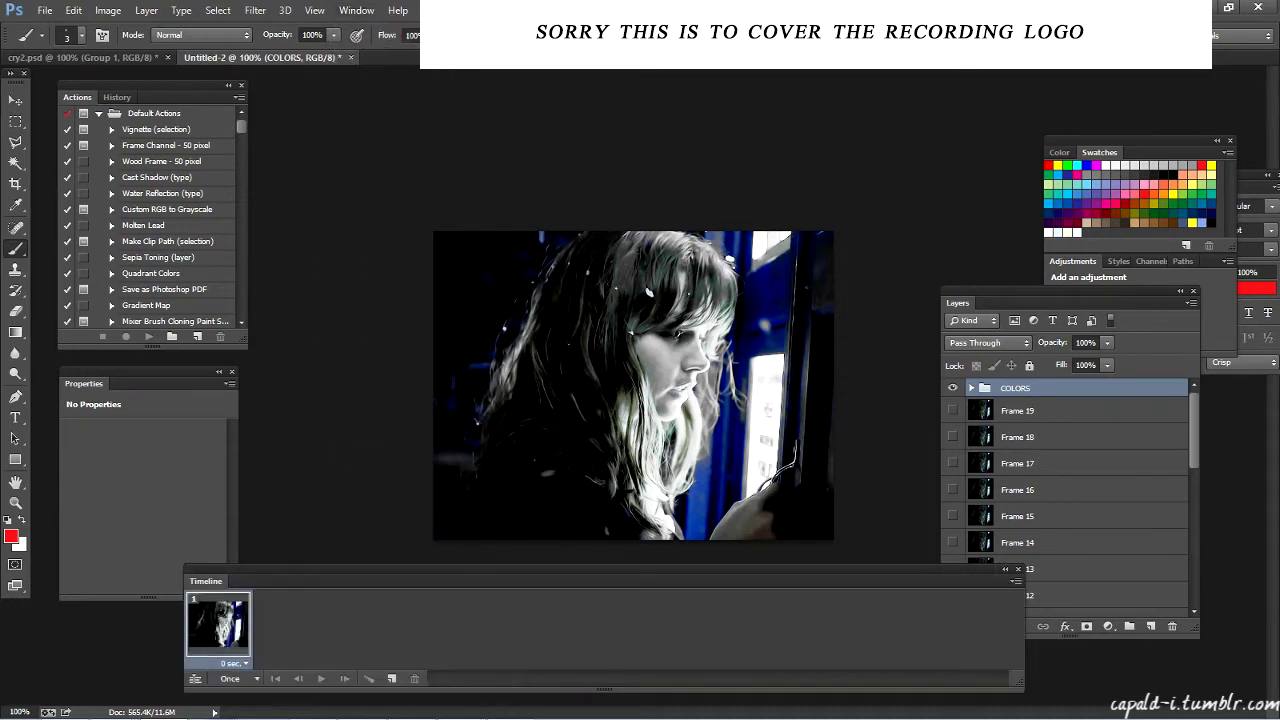
drag(598, 570, 594, 601)
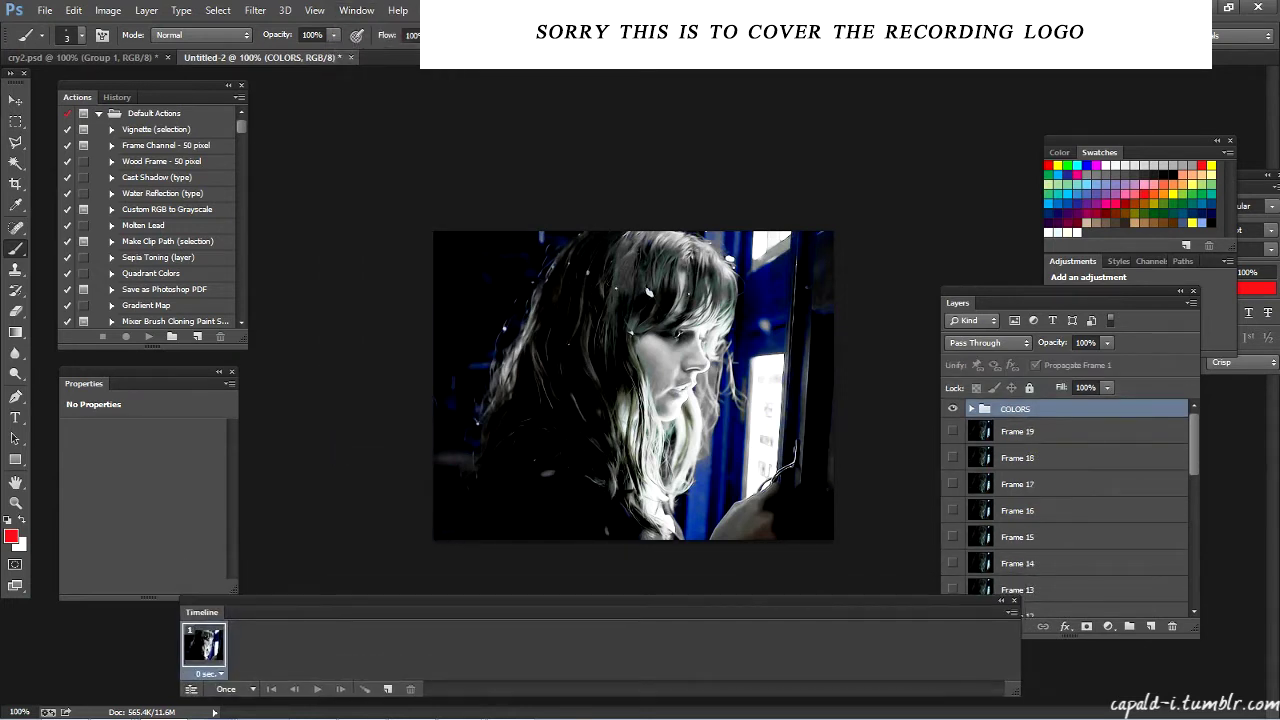
click(1011, 612)
click(1090, 447)
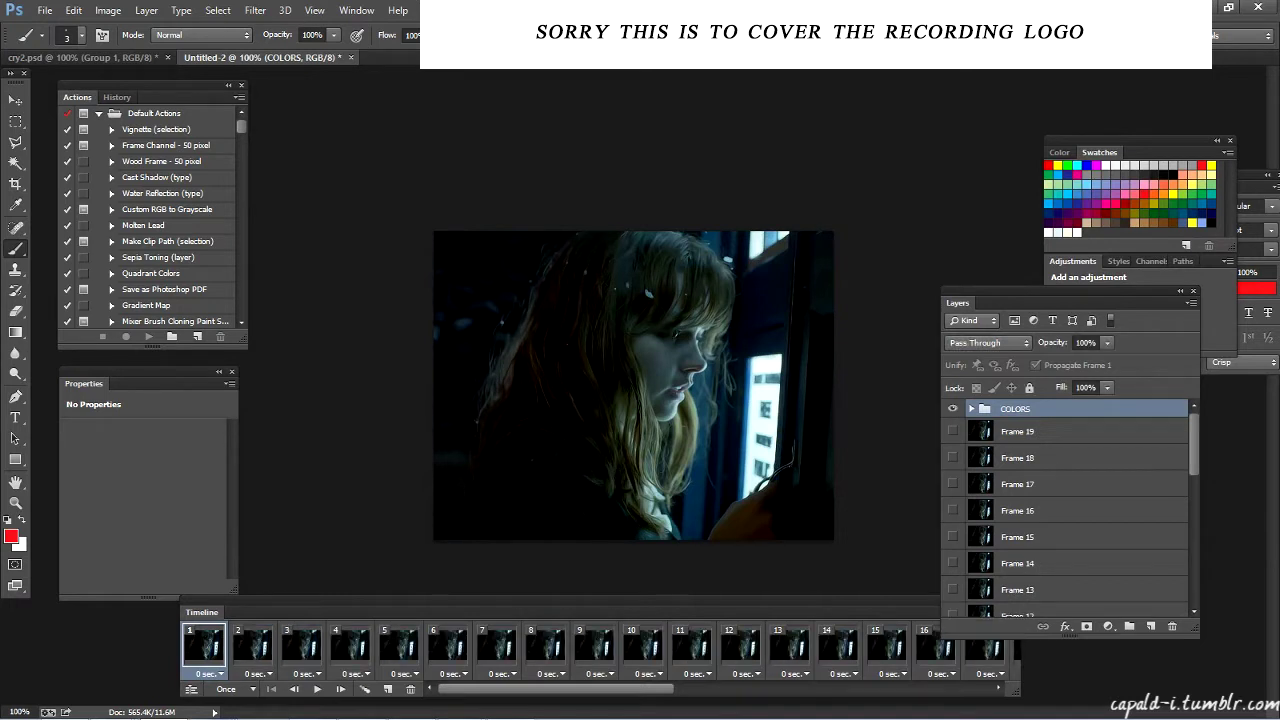
Expand the COLORS group and make its adjustments visible from Brightness/Contrast 3 through Hue/Saturation 3, including the vibrantbright and normal filter groups
click(971, 409)
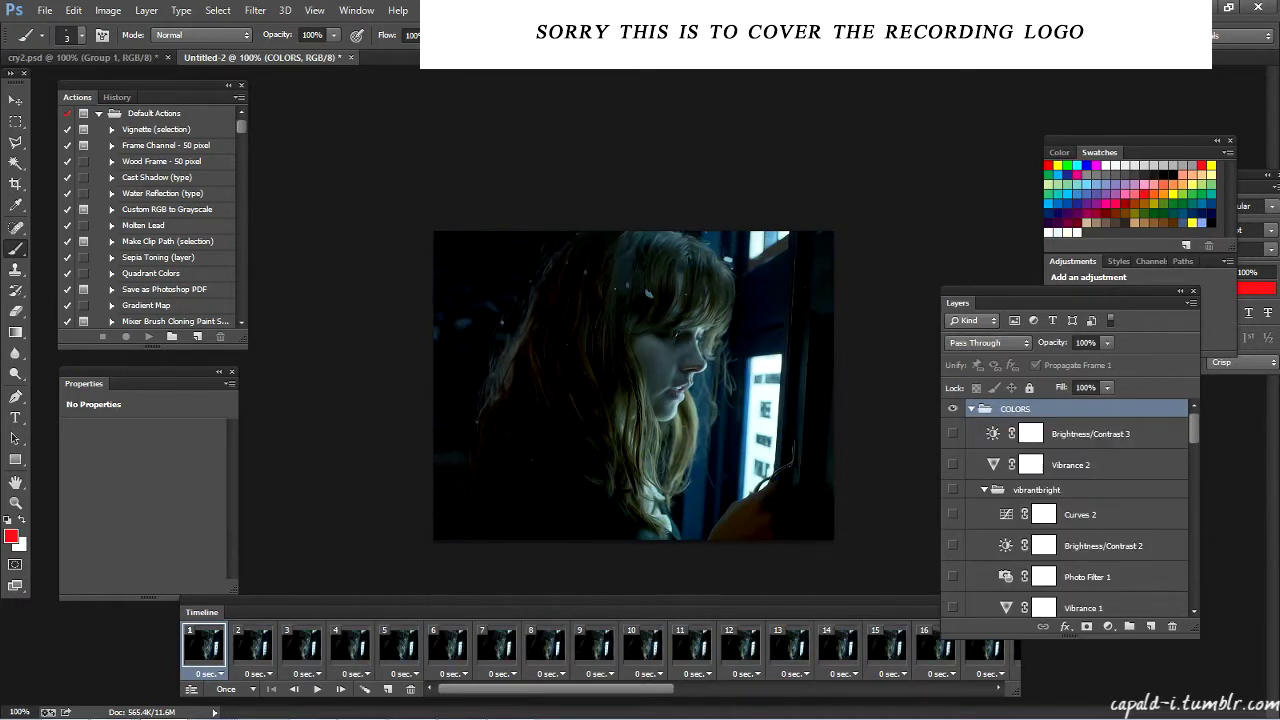
click(953, 434)
click(953, 465)
click(953, 490)
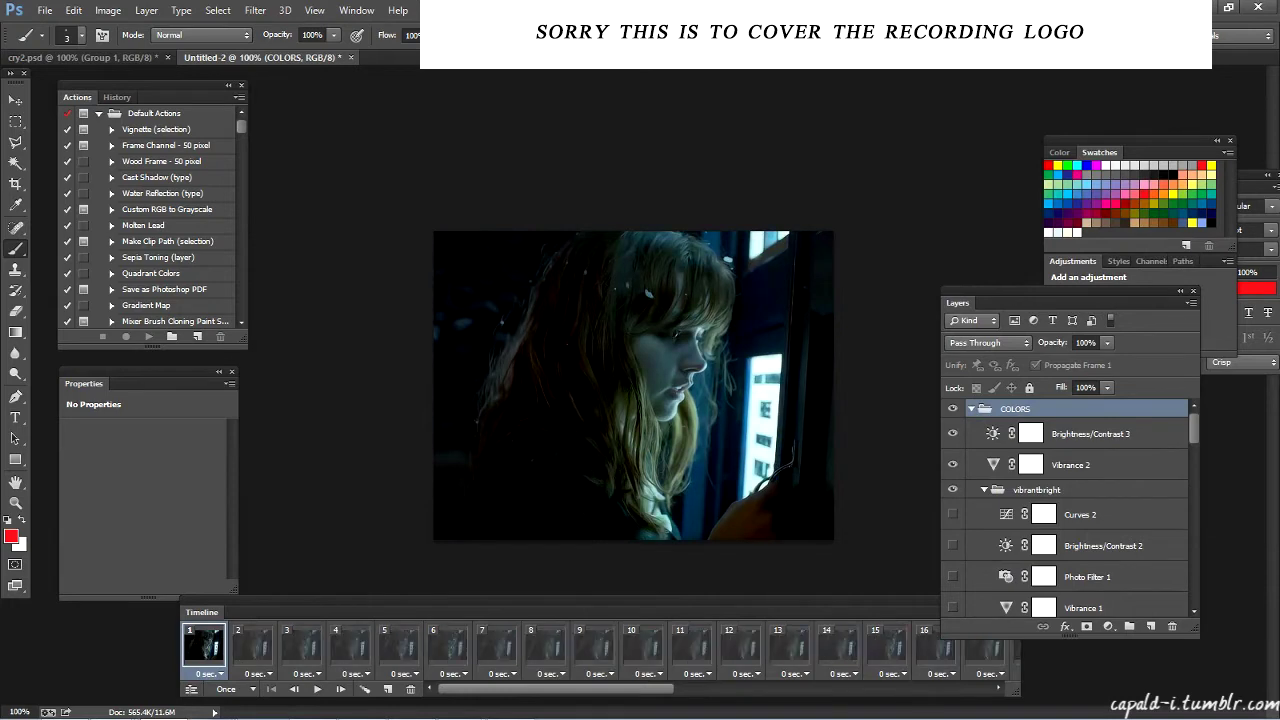
click(953, 514)
drag(952, 514, 952, 610)
scroll(953, 596, down, 1)
click(953, 566)
click(953, 597)
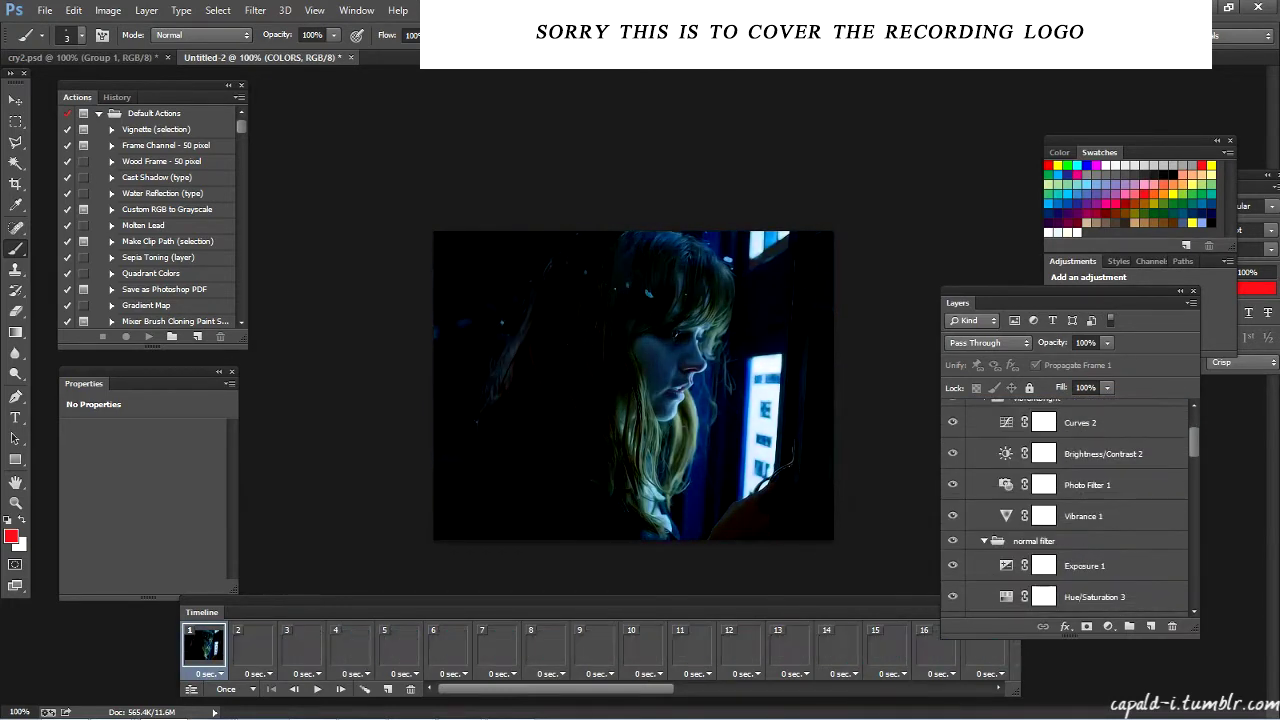
Show the remaining adjustments from Hue/Saturation 2 down to Brightness/Contrast 1, leaving Black & White 1 hidden, and collapse the COLORS group
scroll(953, 597, down, 1)
drag(952, 560, 952, 593)
scroll(953, 593, down, 1)
click(953, 568)
click(953, 600)
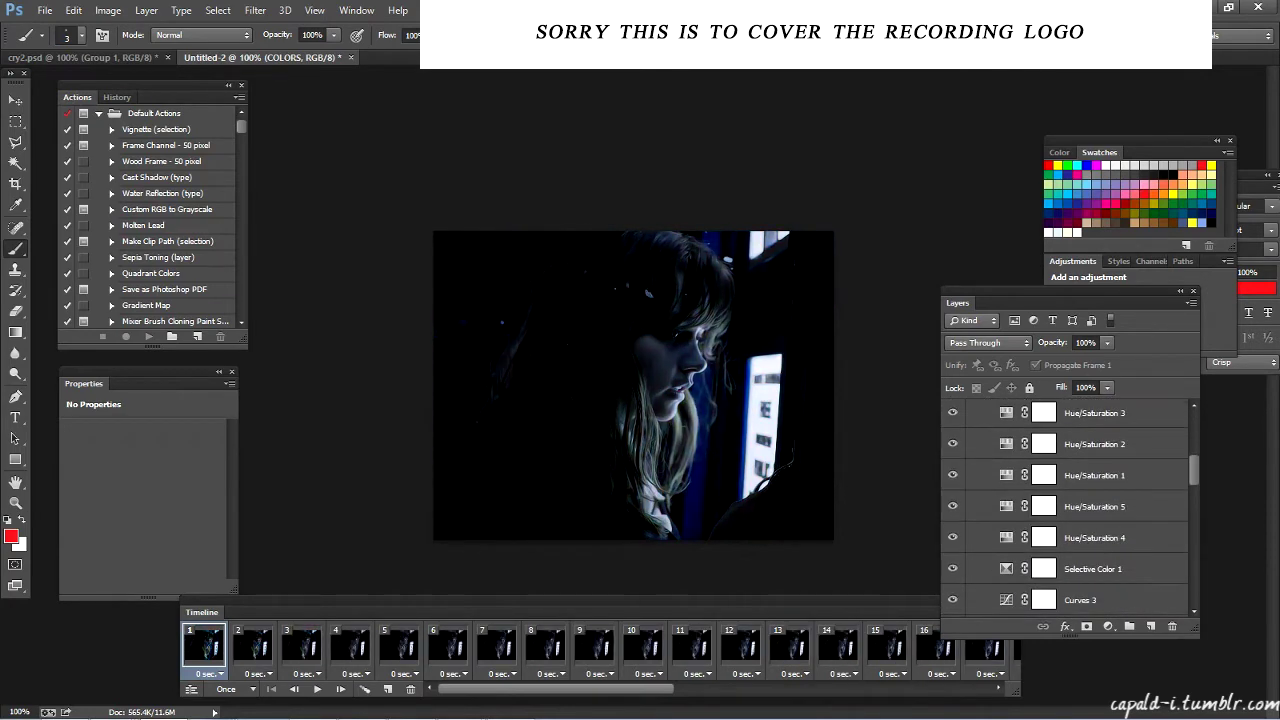
scroll(953, 600, down, 2)
drag(953, 539, 953, 601)
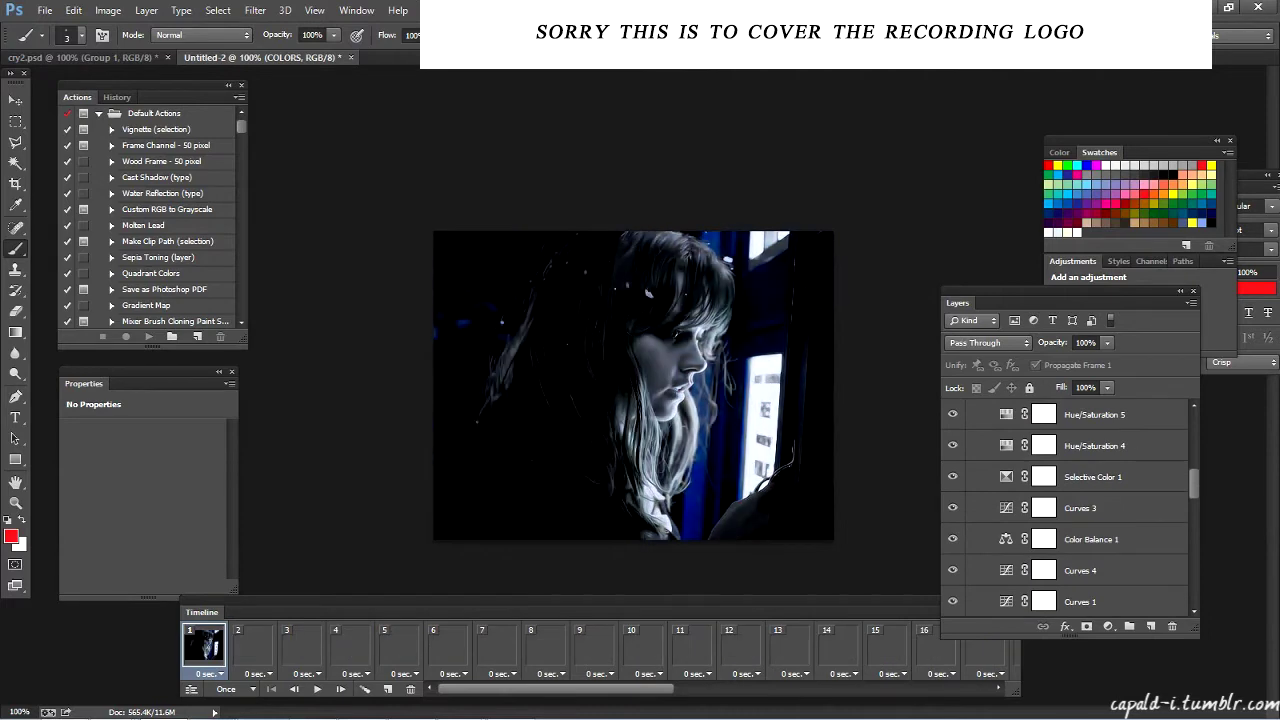
scroll(953, 601, down, 2)
drag(952, 540, 952, 559)
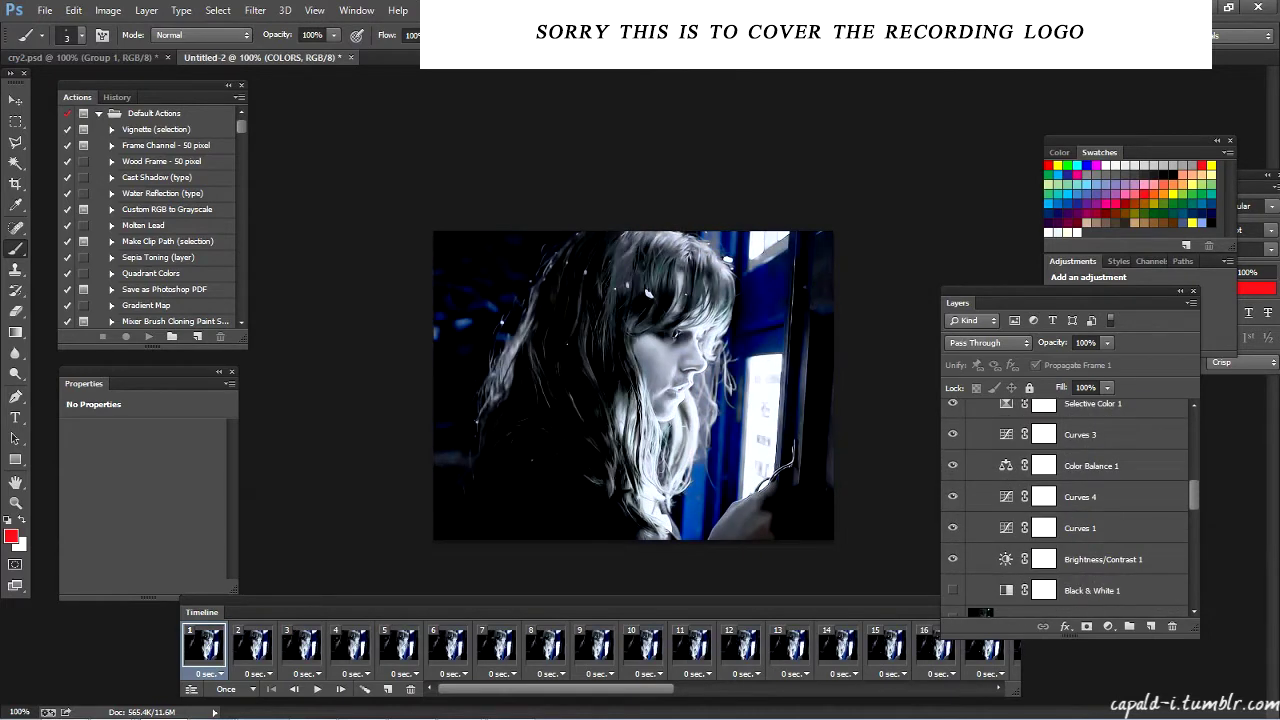
scroll(1066, 508, up, 10)
click(972, 409)
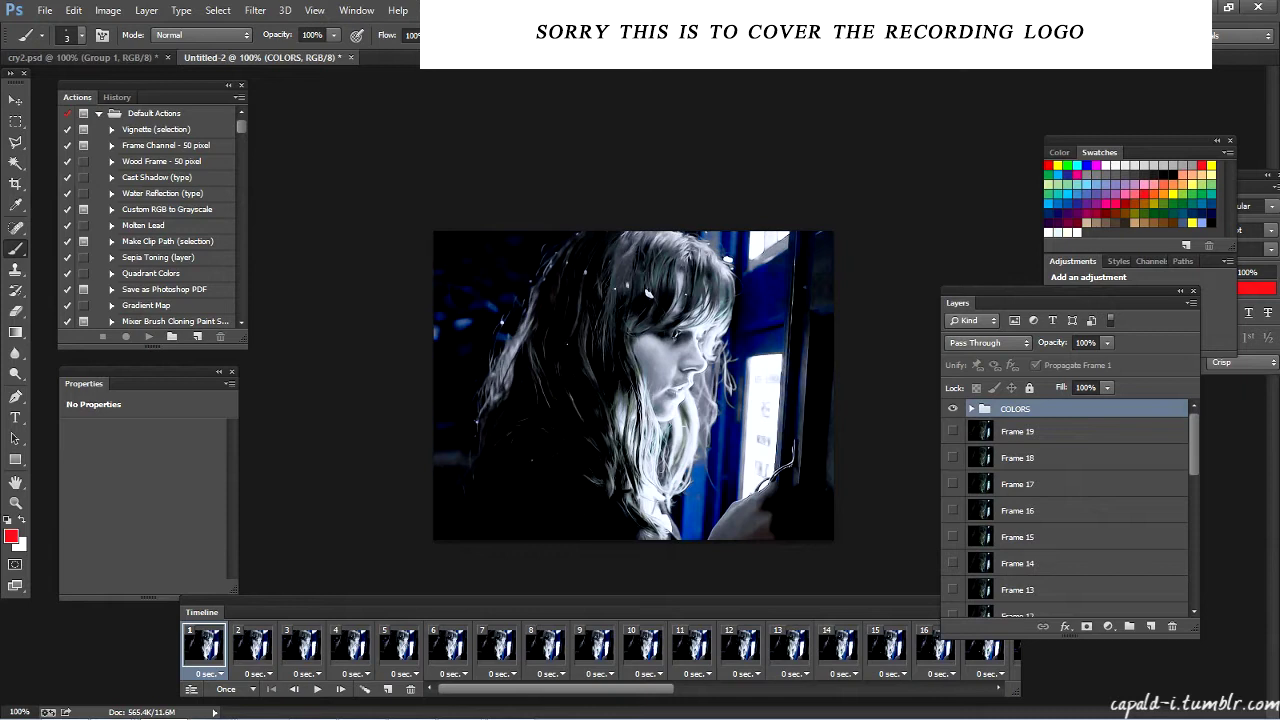
click(252, 647)
click(204, 647)
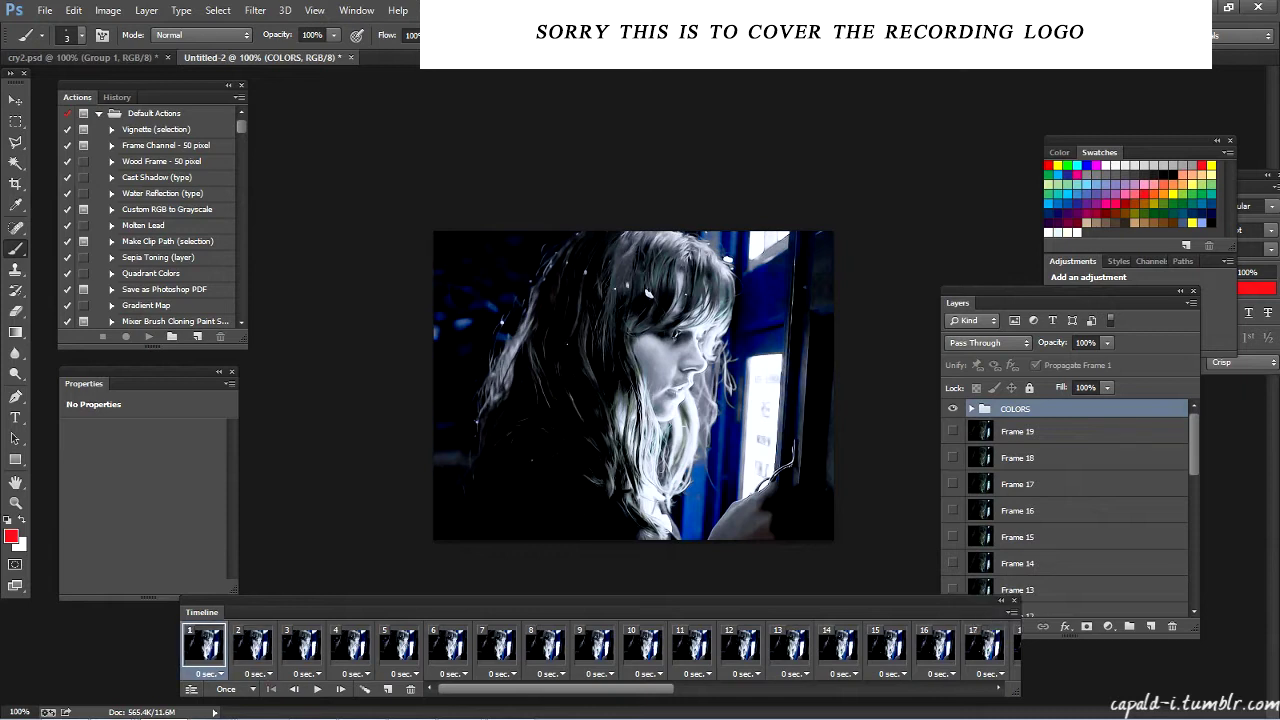
key(ctrl+Tab)
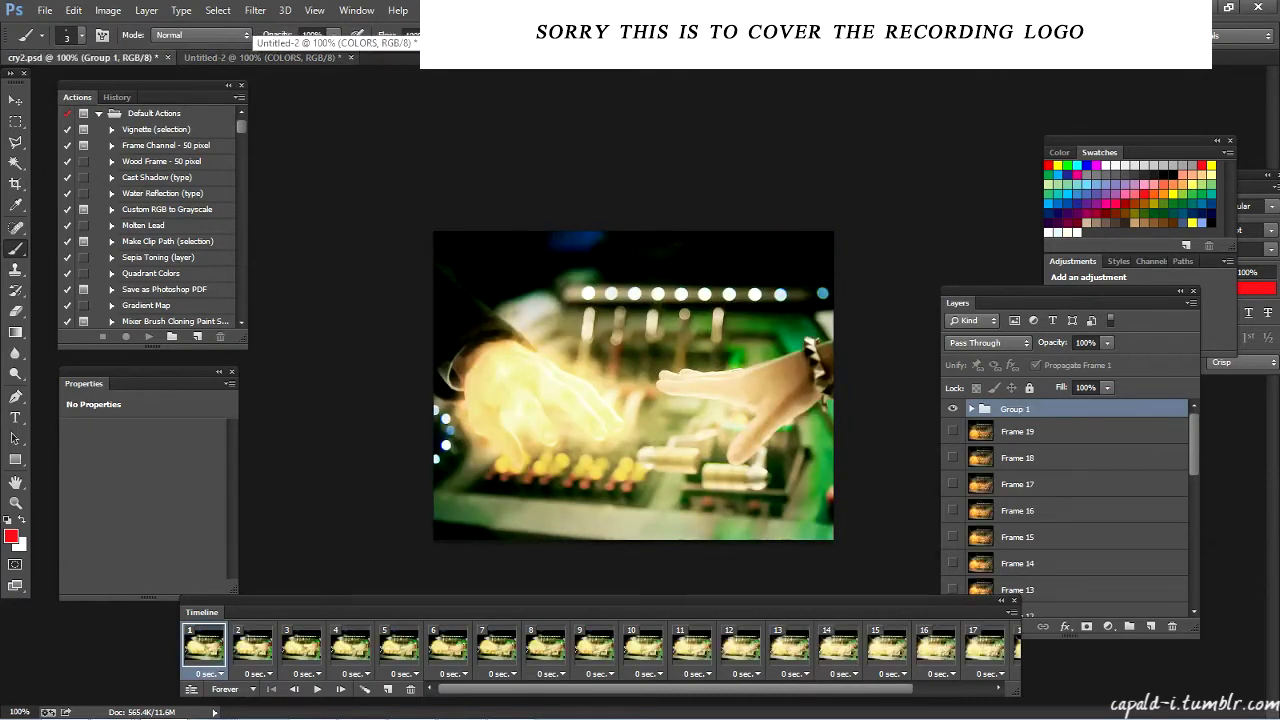
click(262, 57)
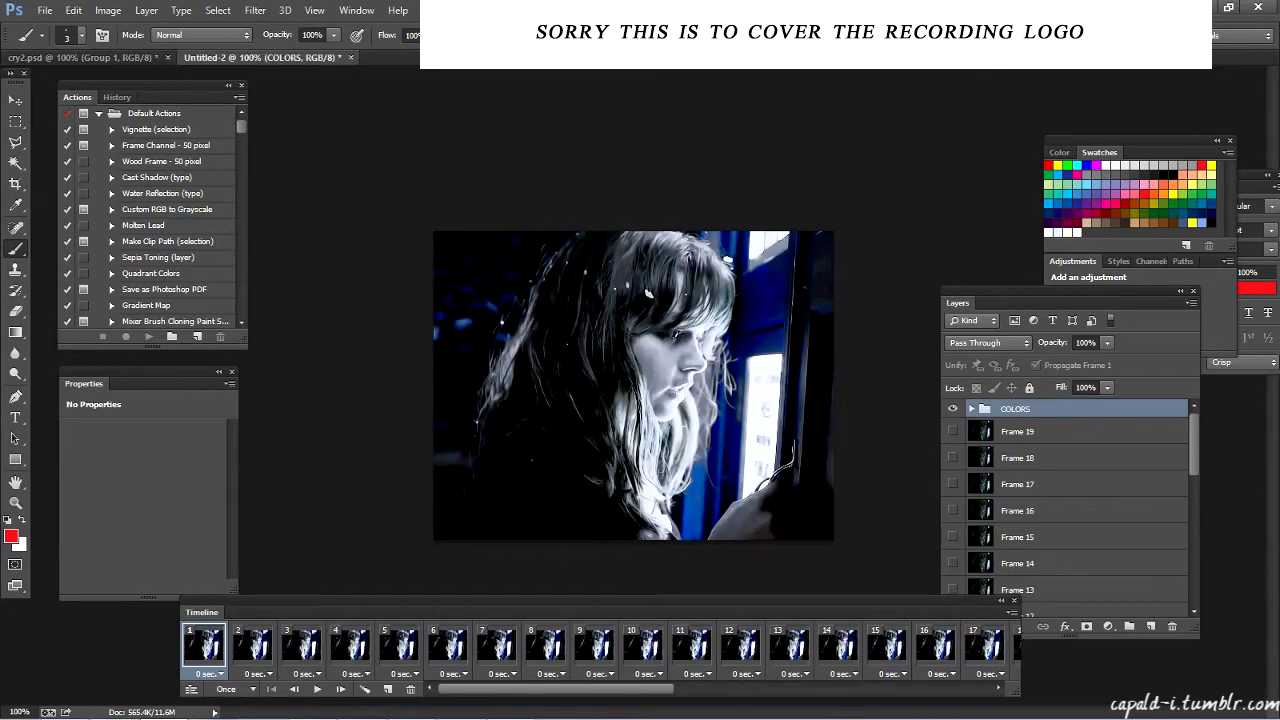
drag(556, 689, 746, 689)
shift+click(996, 647)
click(560, 647)
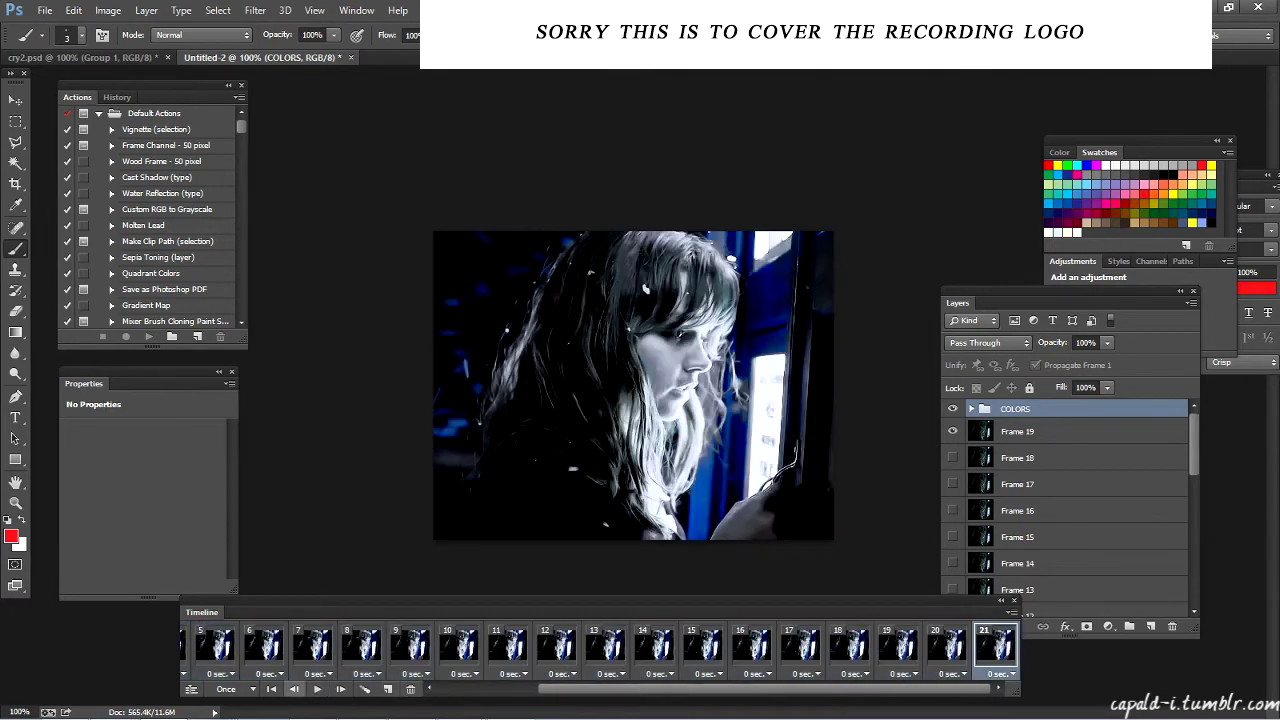
click(226, 689)
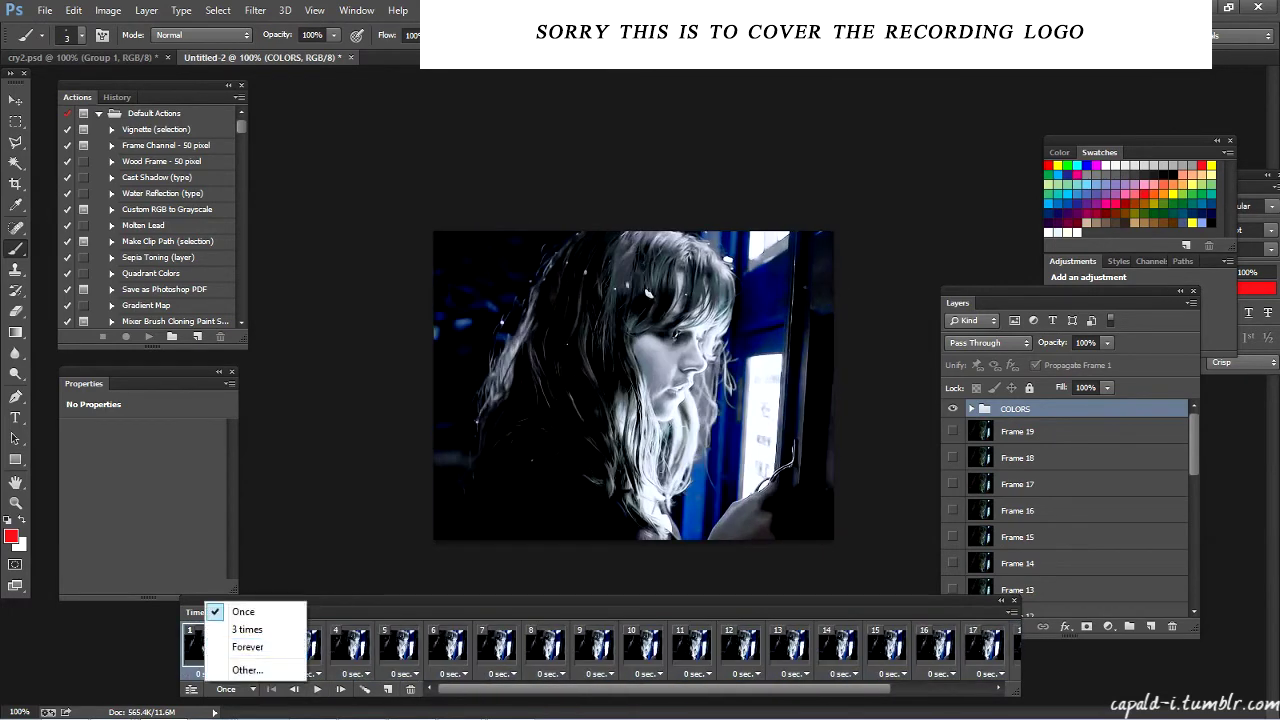
click(243, 612)
Select all animation frames of the Untitled-2 document and copy them
drag(780, 689, 890, 689)
shift+click(994, 647)
click(1012, 612)
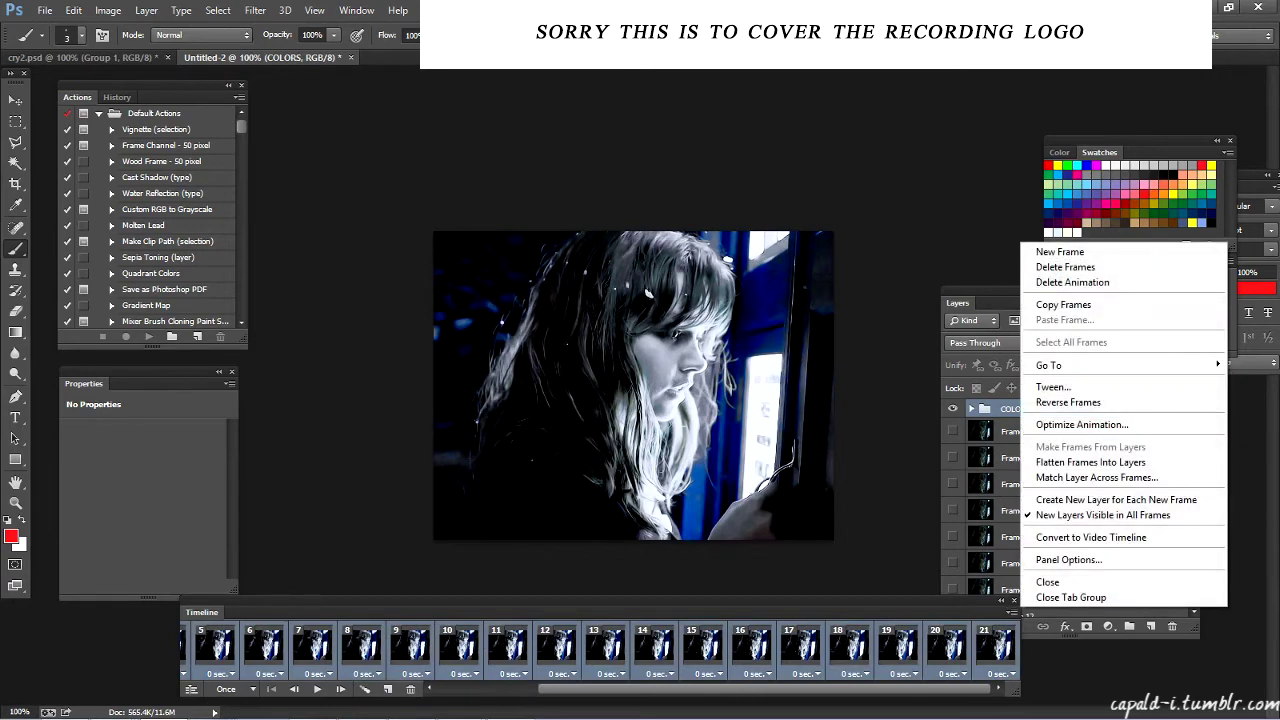
click(1063, 304)
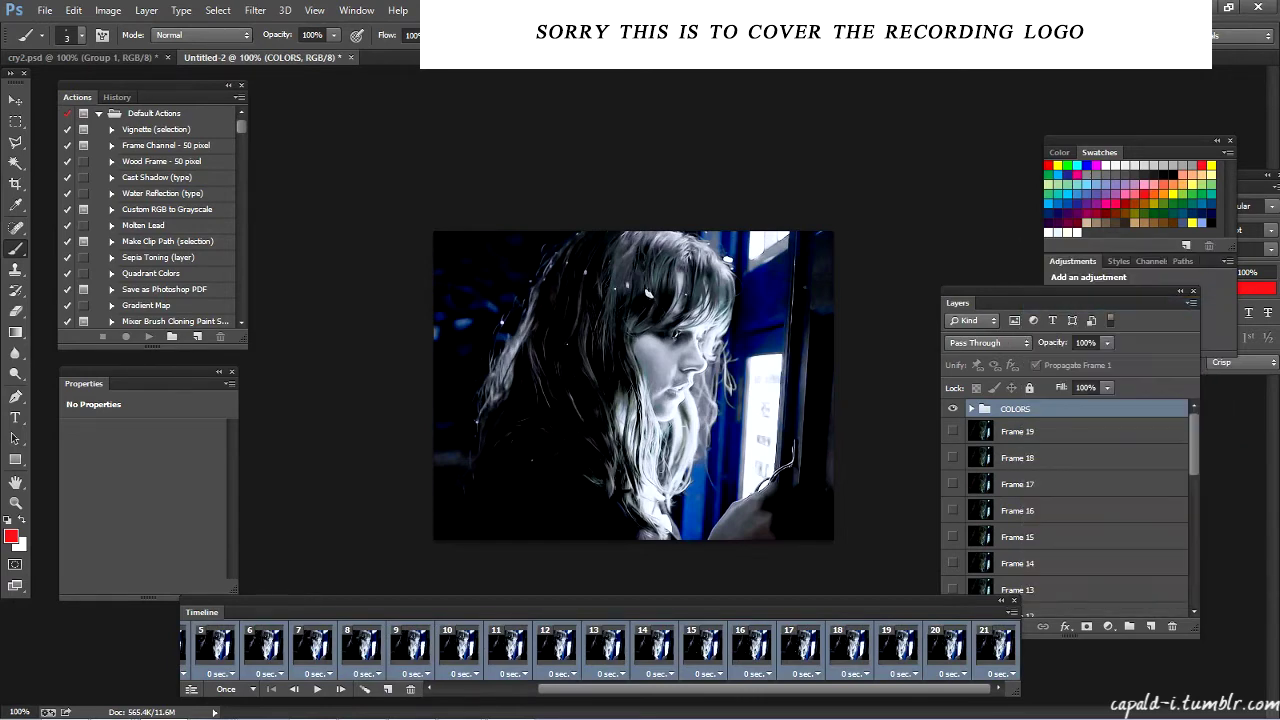
In cry2.psd, select all animation frames and paste the copied frames using the Paste Over Selection method
click(80, 57)
click(313, 648)
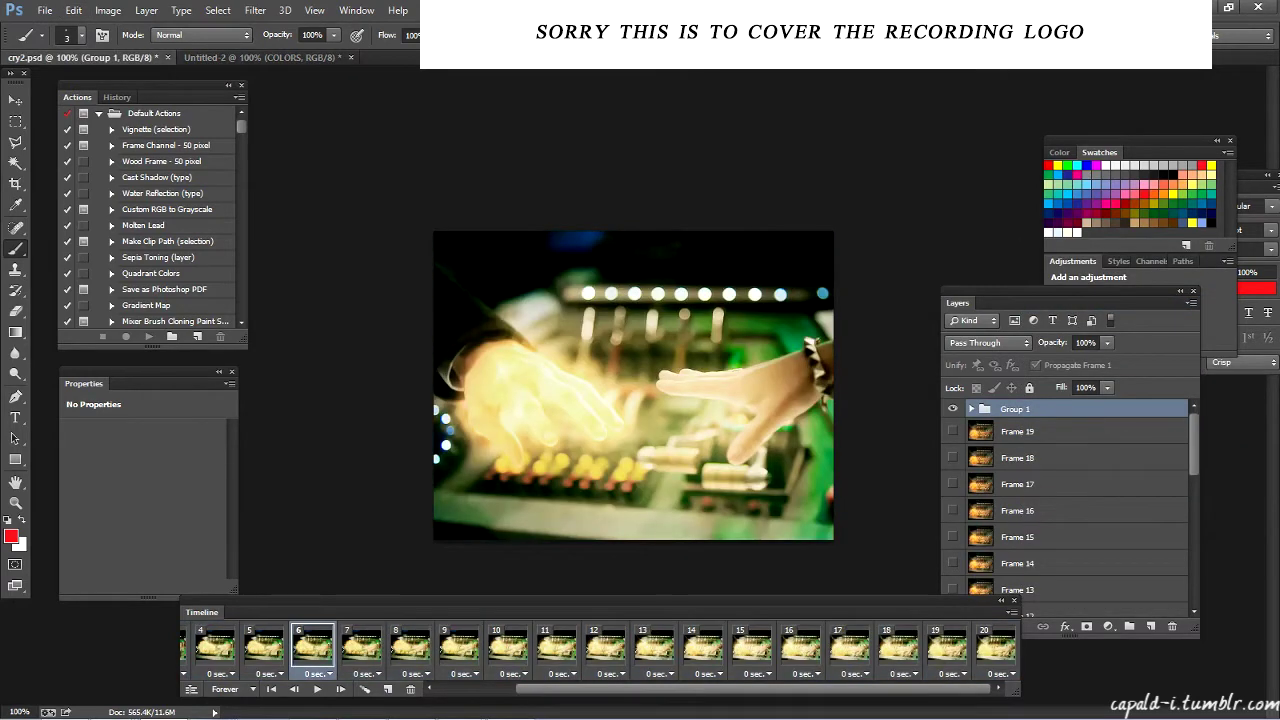
click(271, 689)
drag(800, 689, 890, 689)
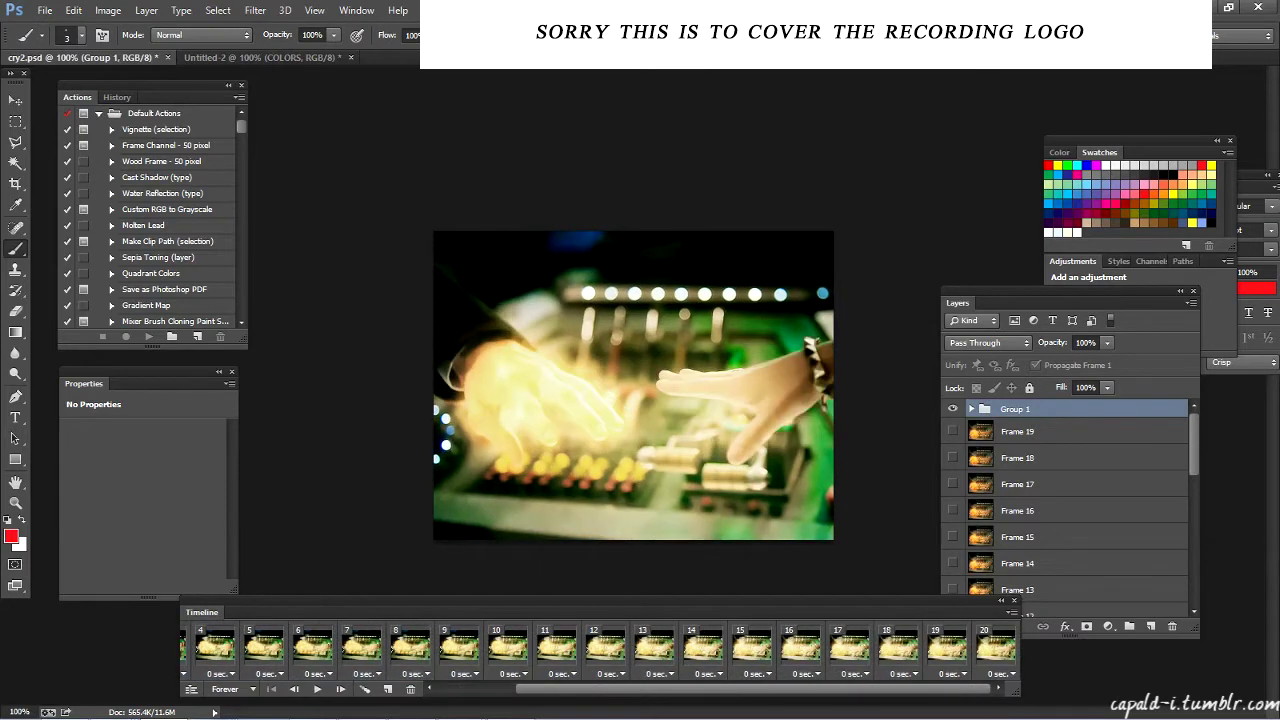
shift+click(996, 648)
click(1012, 612)
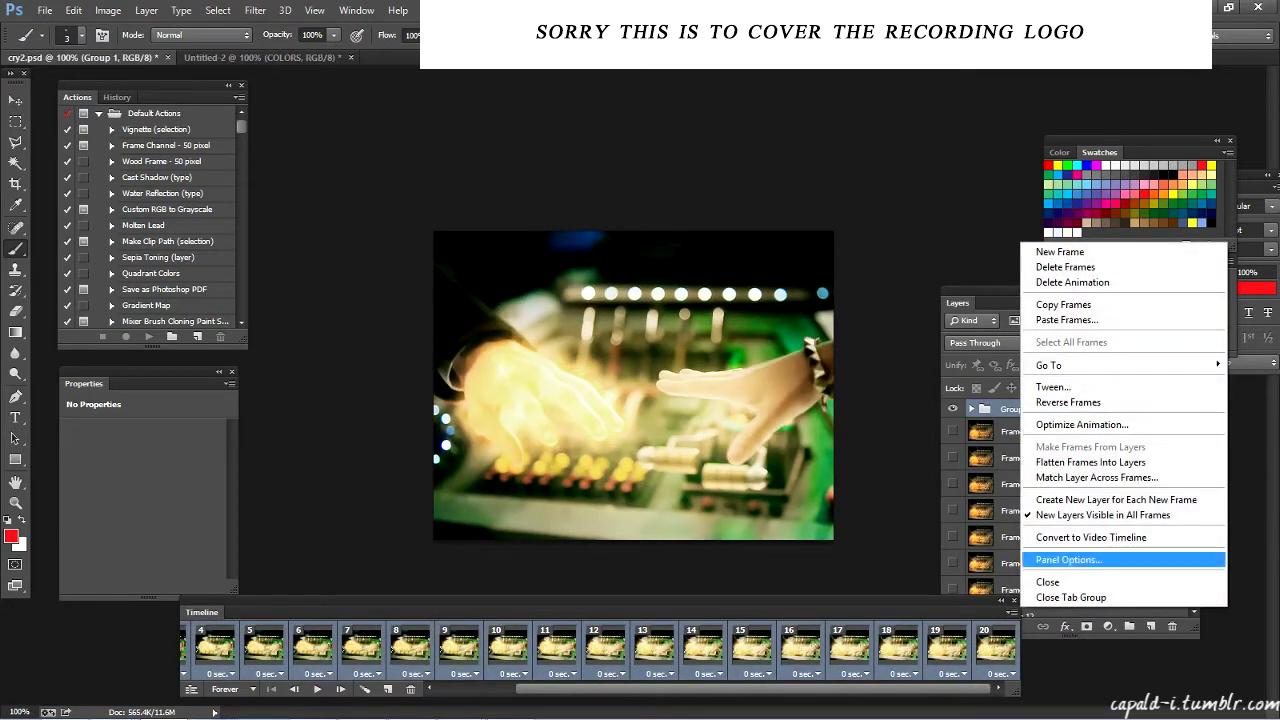
click(1066, 320)
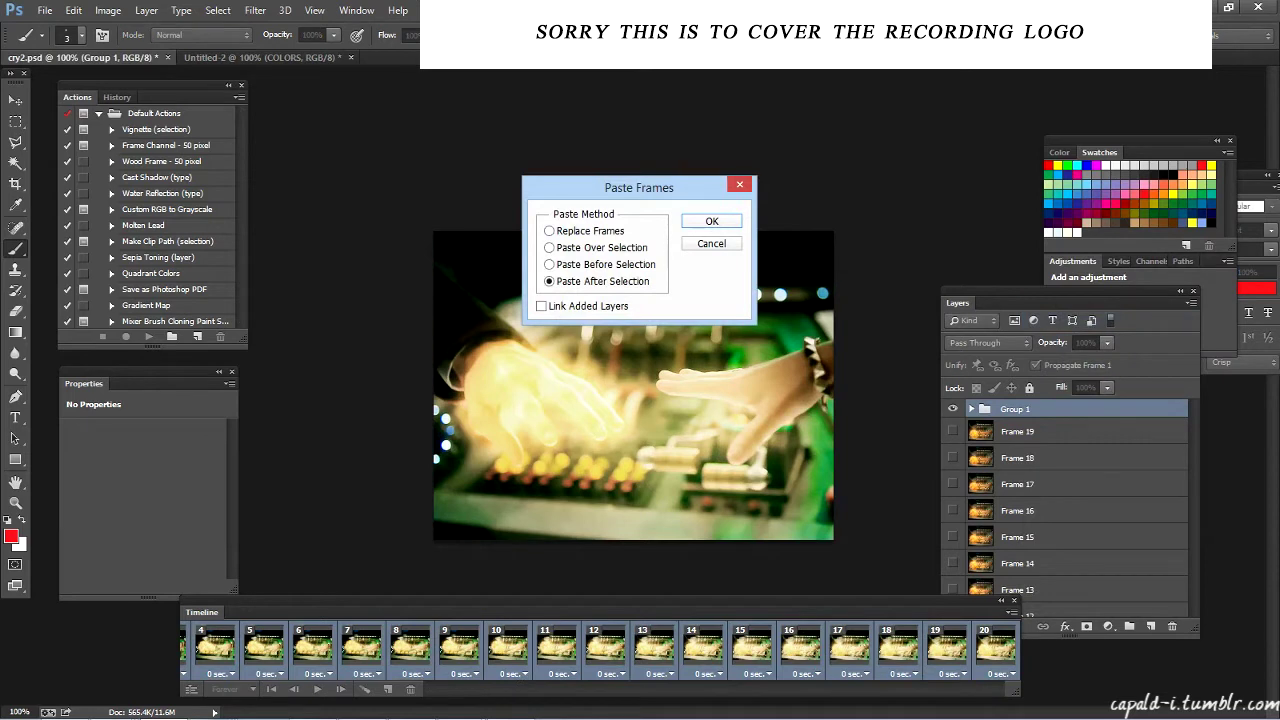
click(550, 248)
key(Return)
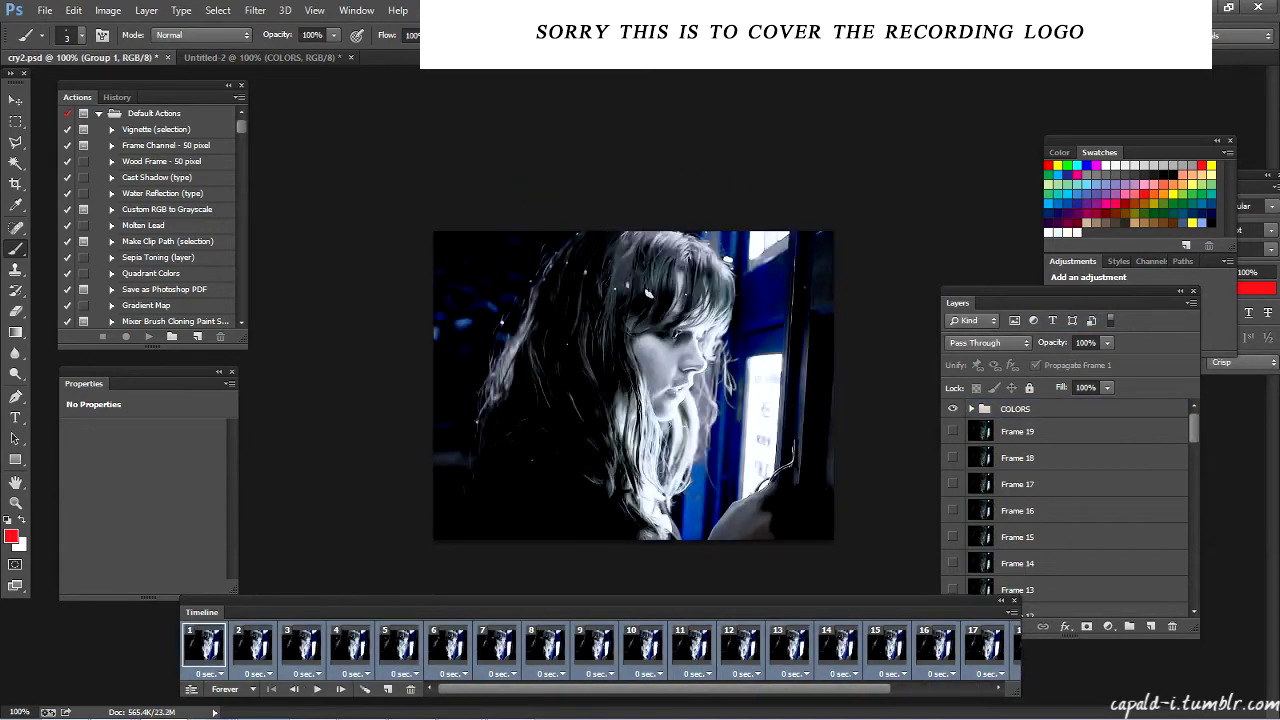
In cry2.psd, group all the pasted layers, from the COLORS group down to Layer 71
click(262, 58)
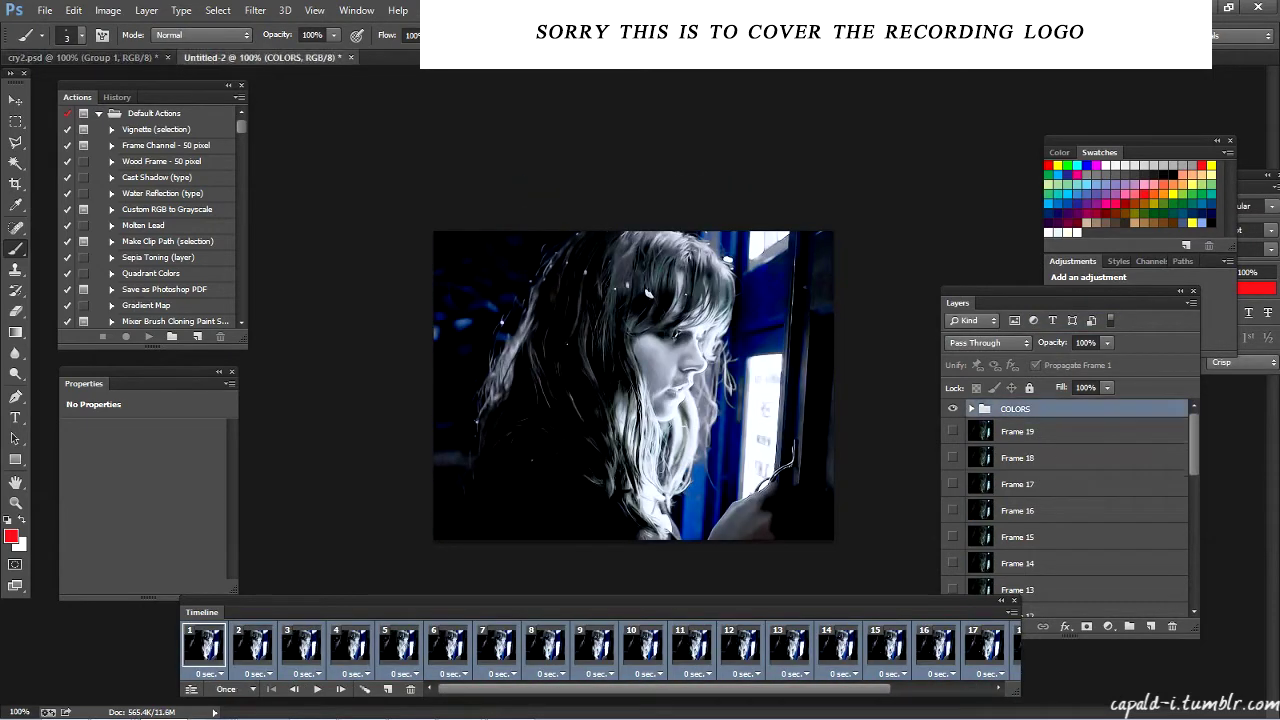
key(ctrl+Tab)
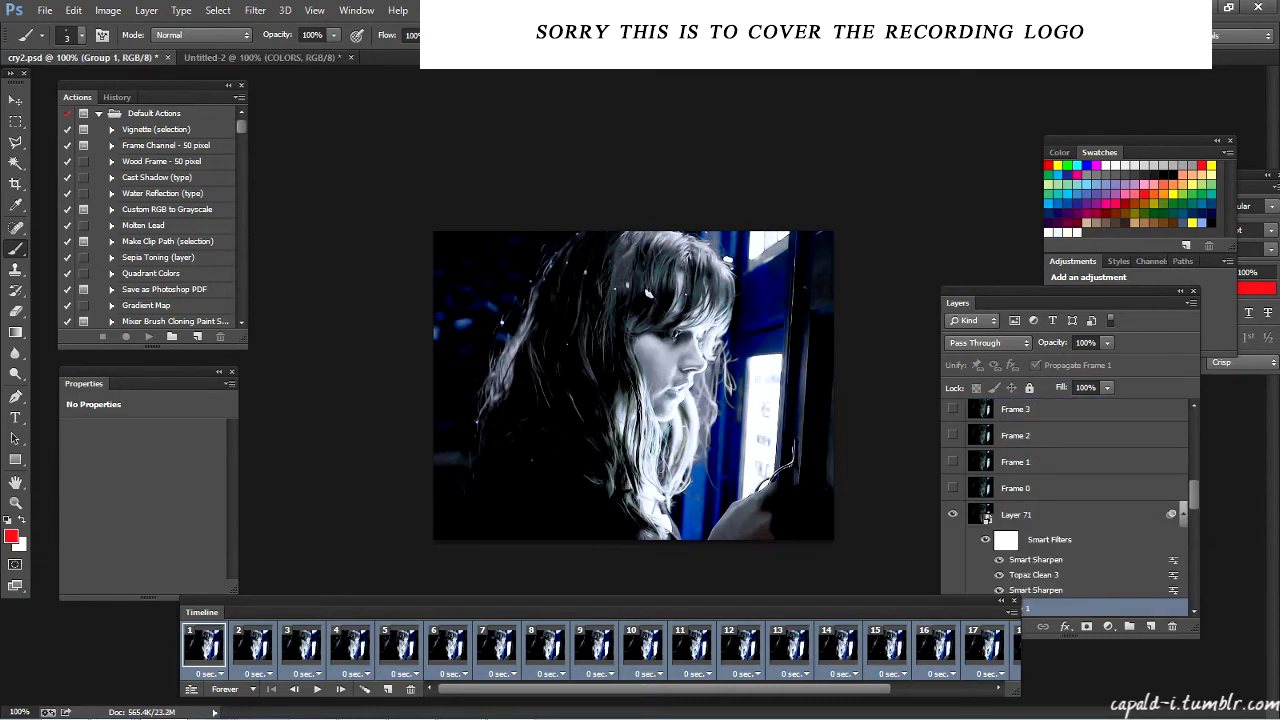
drag(1070, 292, 1072, 289)
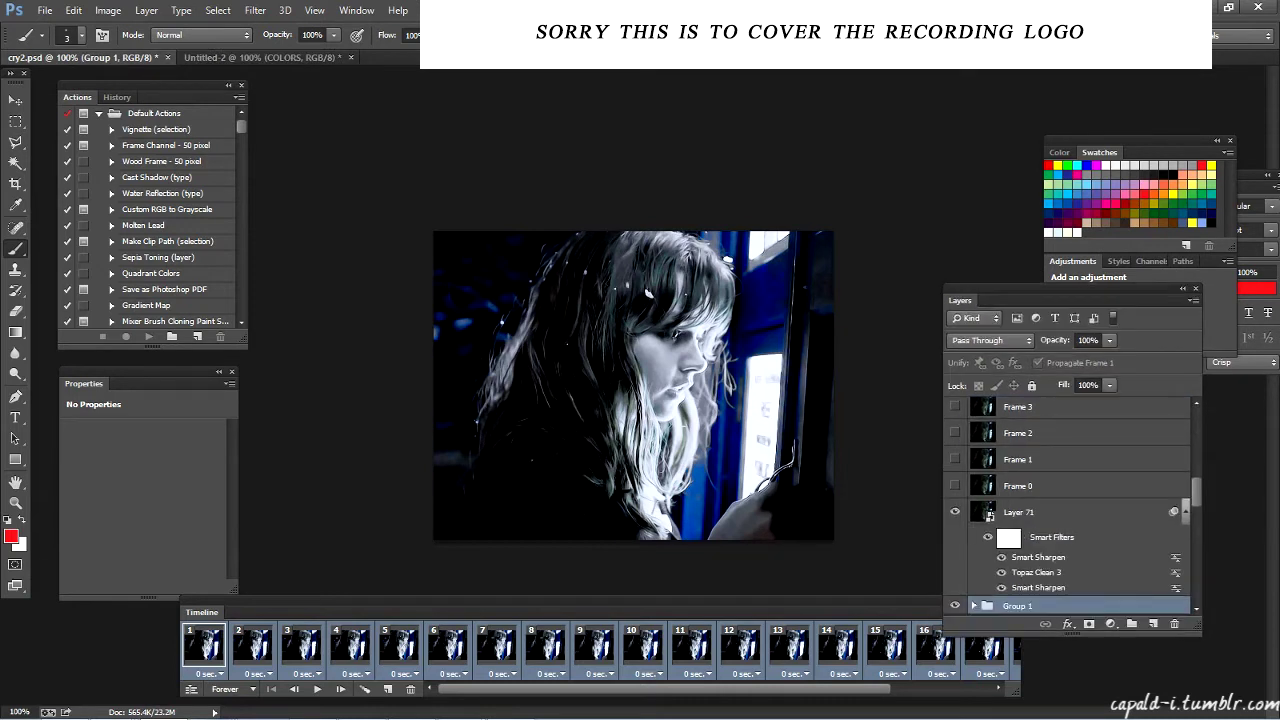
scroll(1067, 506, down, 2)
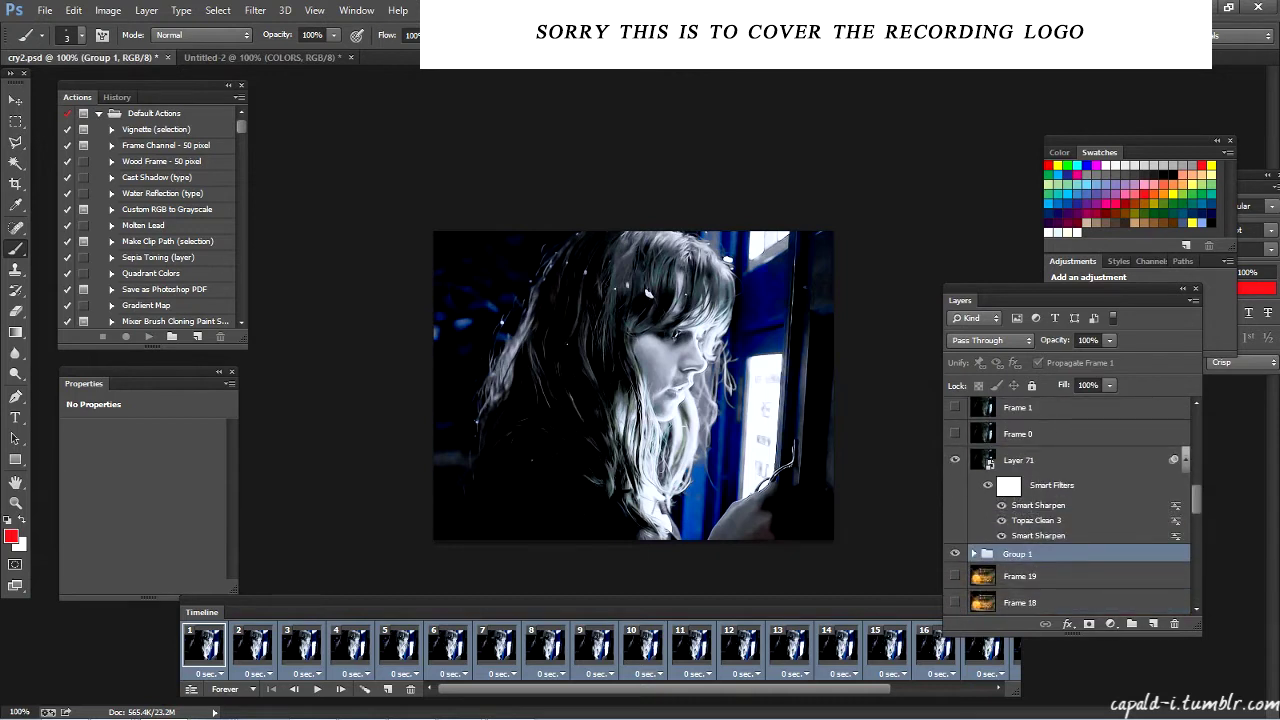
scroll(1067, 506, down, 1)
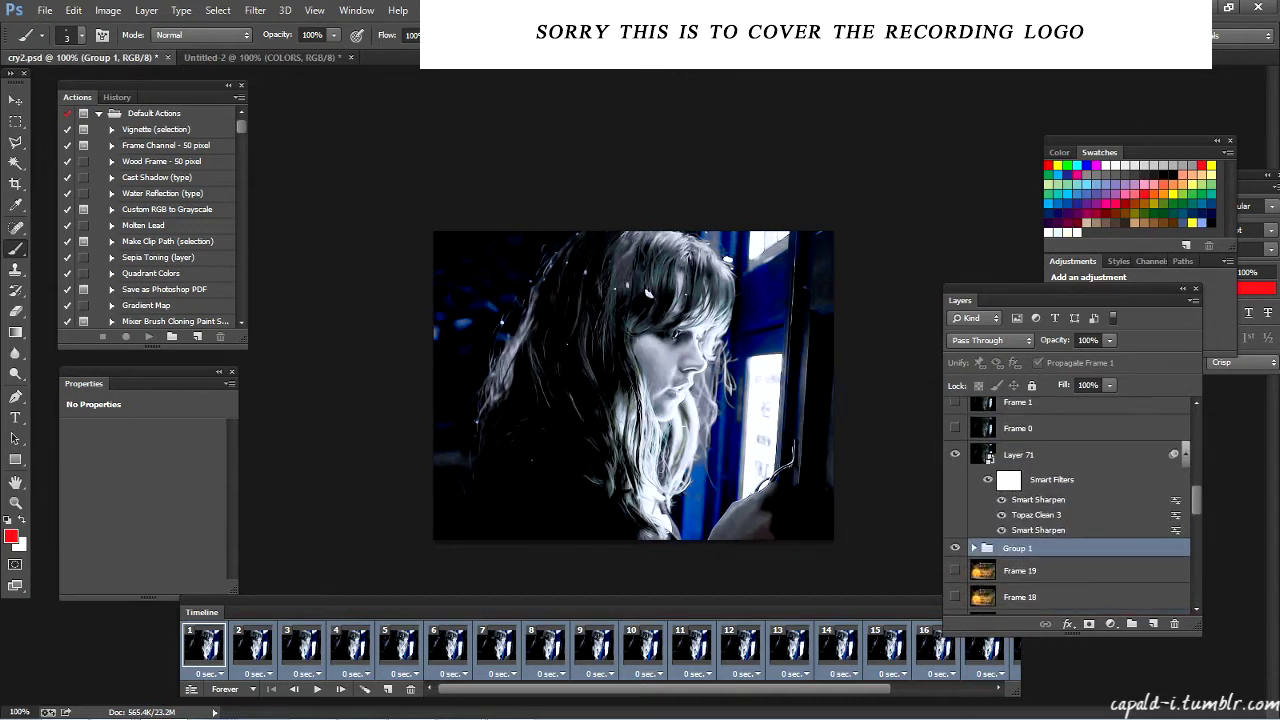
scroll(1067, 506, up, 10)
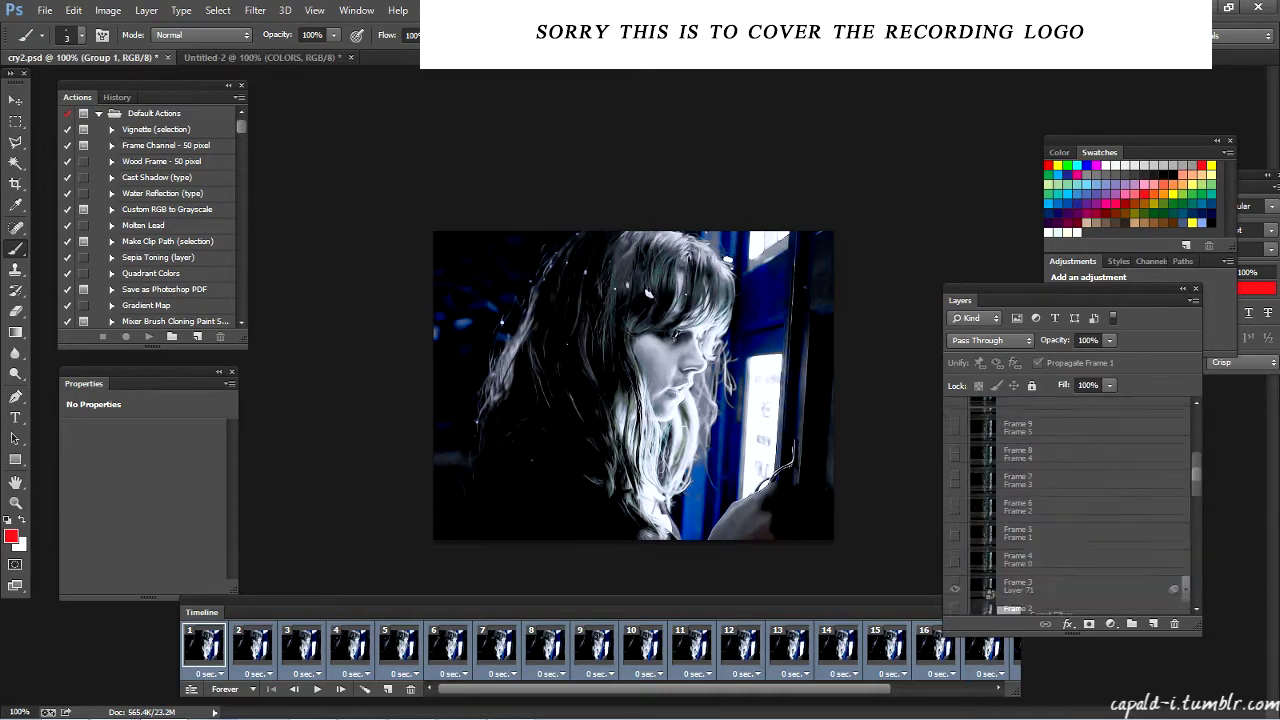
click(1018, 407)
scroll(1067, 506, down, 9)
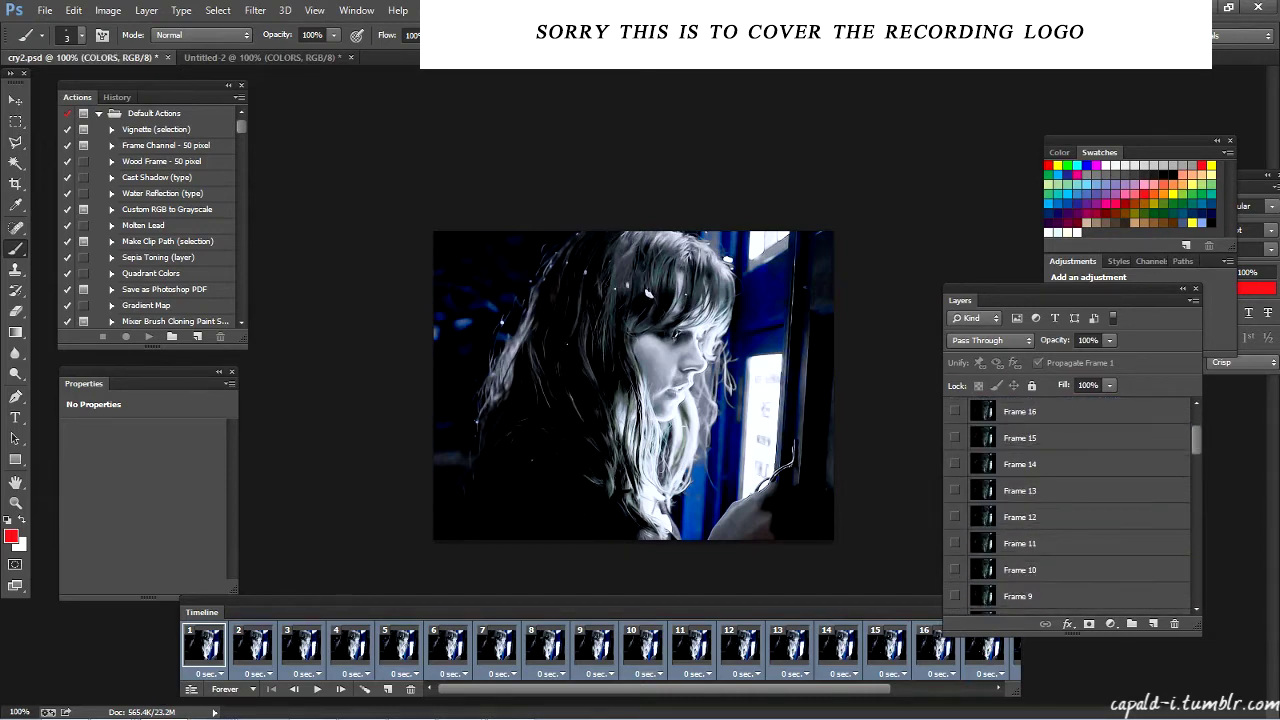
shift+click(1067, 493)
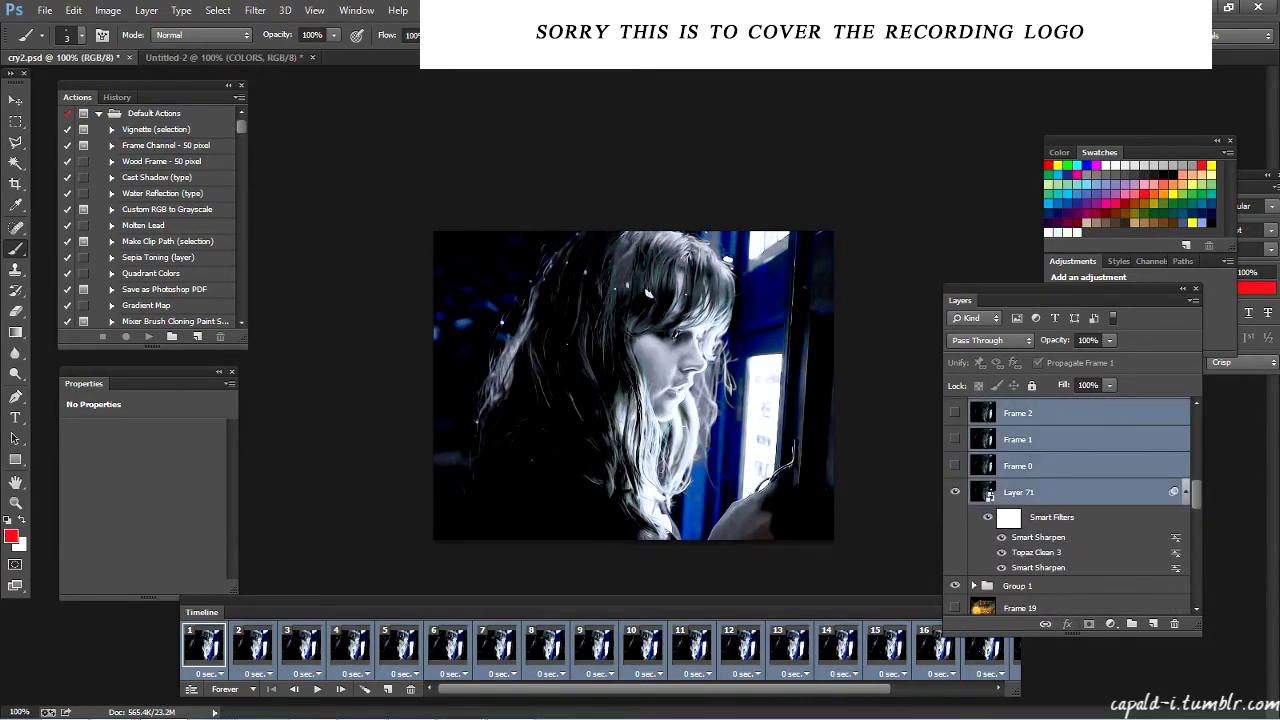
scroll(1067, 506, up, 10)
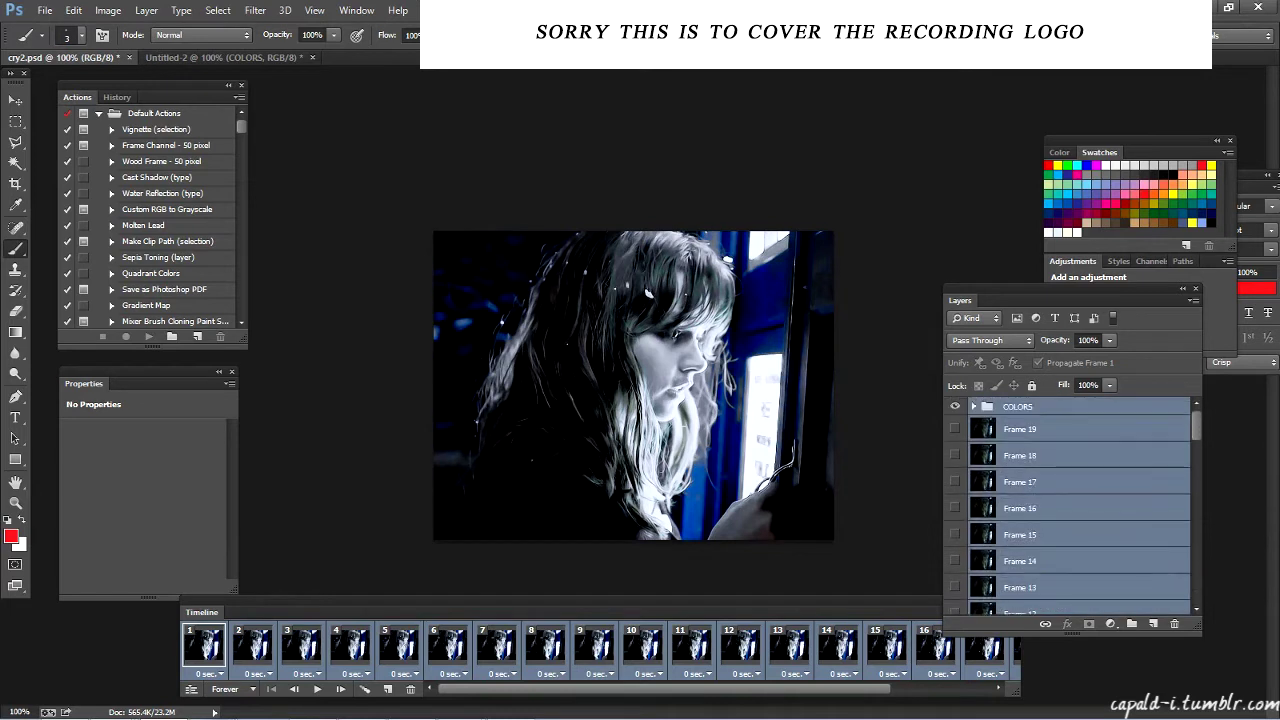
key(ctrl+g)
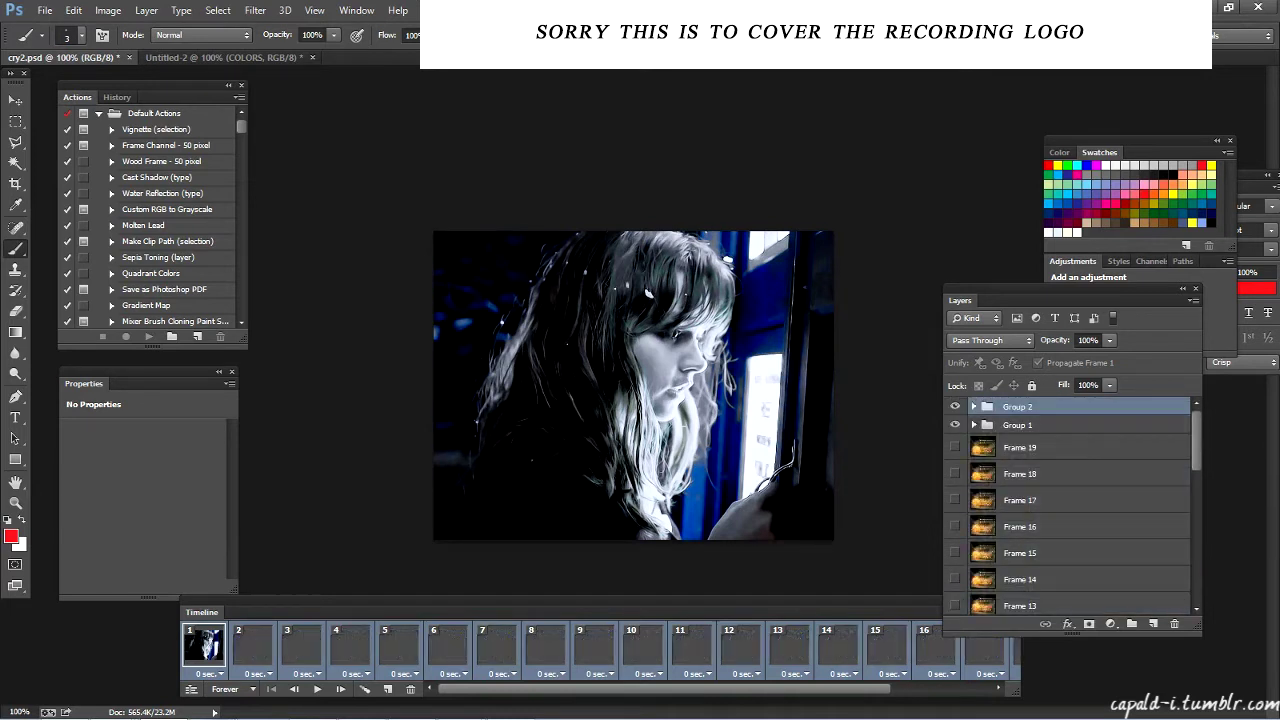
Group the original animation's layers in cry2.psd, from Group 1 down to Layer 22
click(1018, 425)
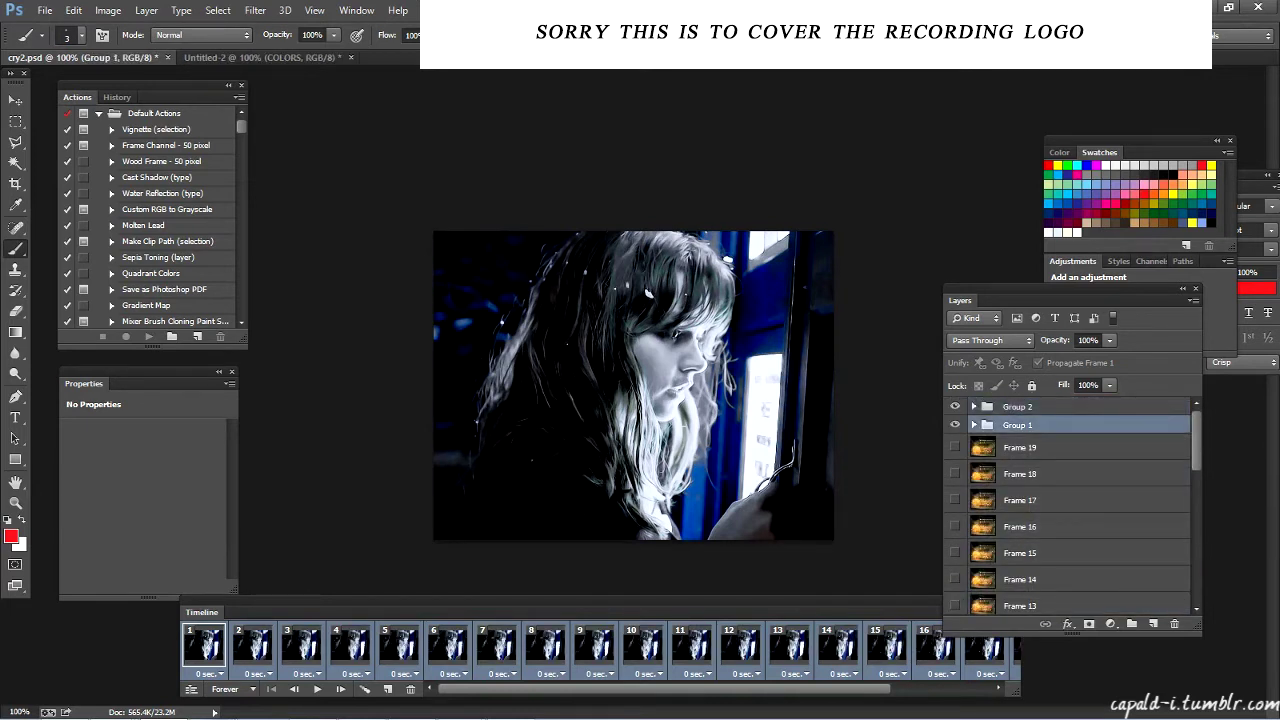
scroll(1067, 506, down, 10)
shift+click(1019, 531)
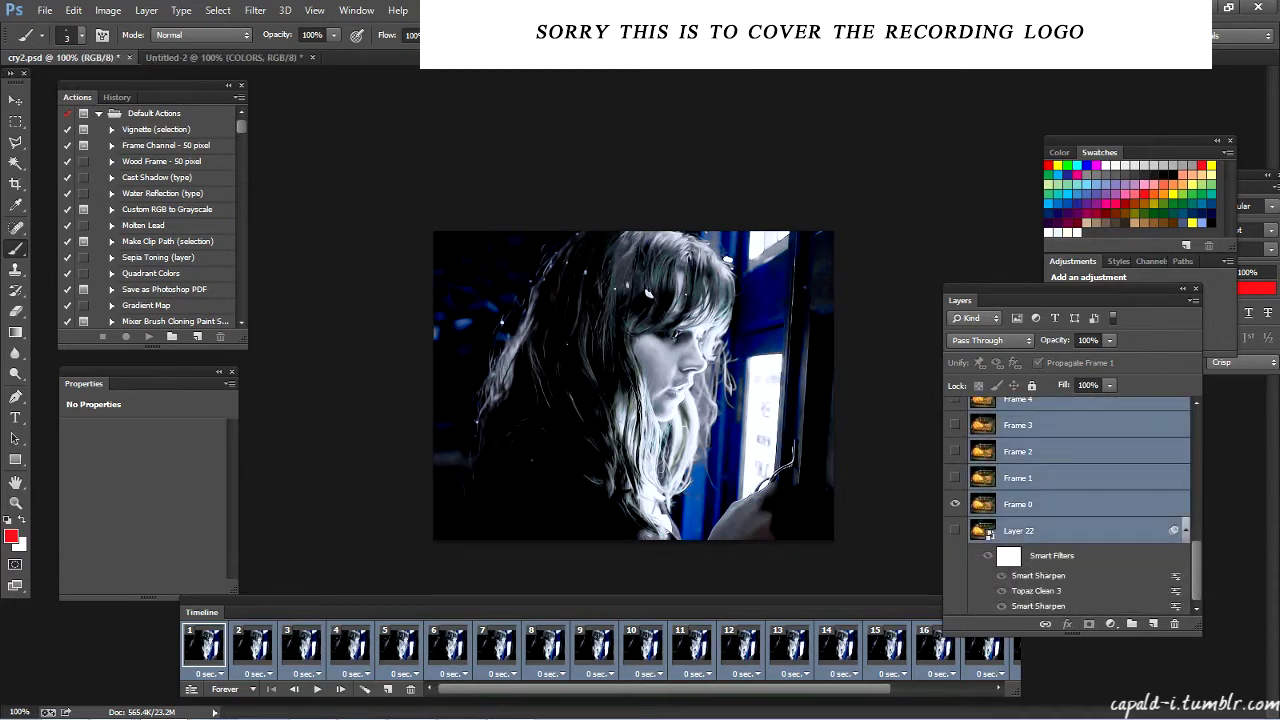
key(ctrl+g)
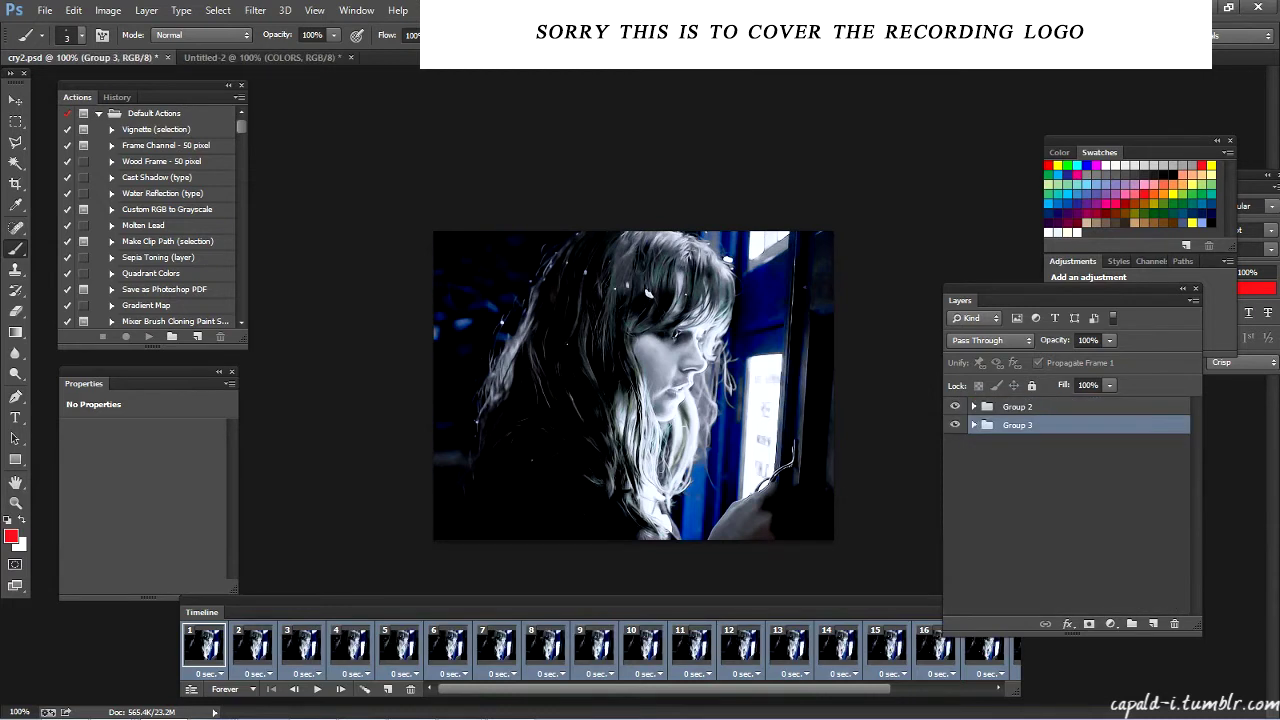
With only frame 1 selected, move Group 3 above Group 2 in the layer order
click(204, 648)
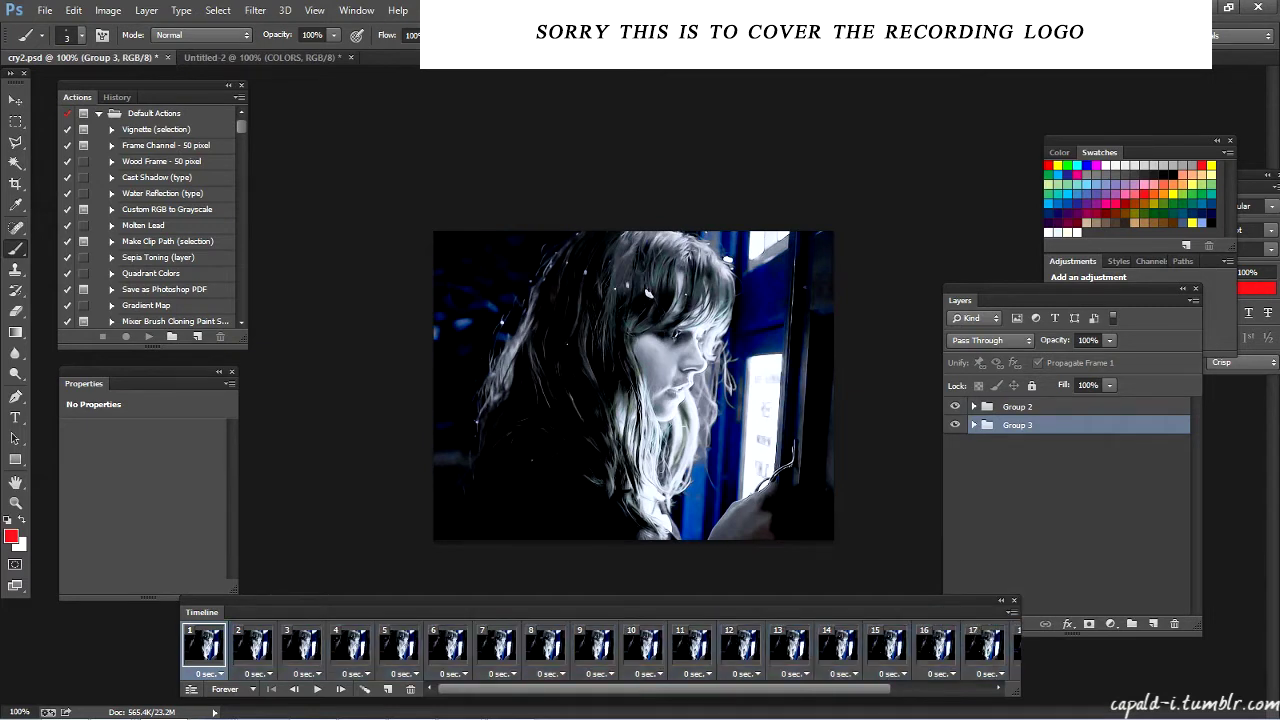
ctrl+click(1018, 407)
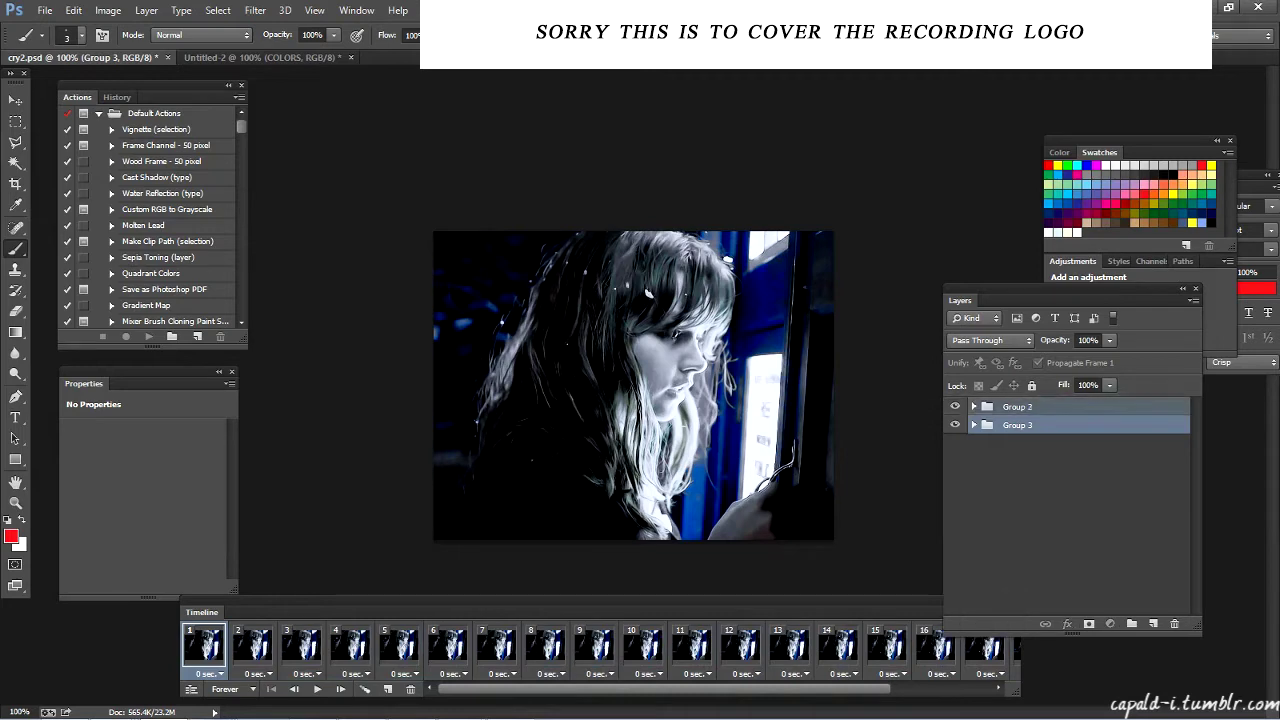
drag(1018, 425, 1018, 399)
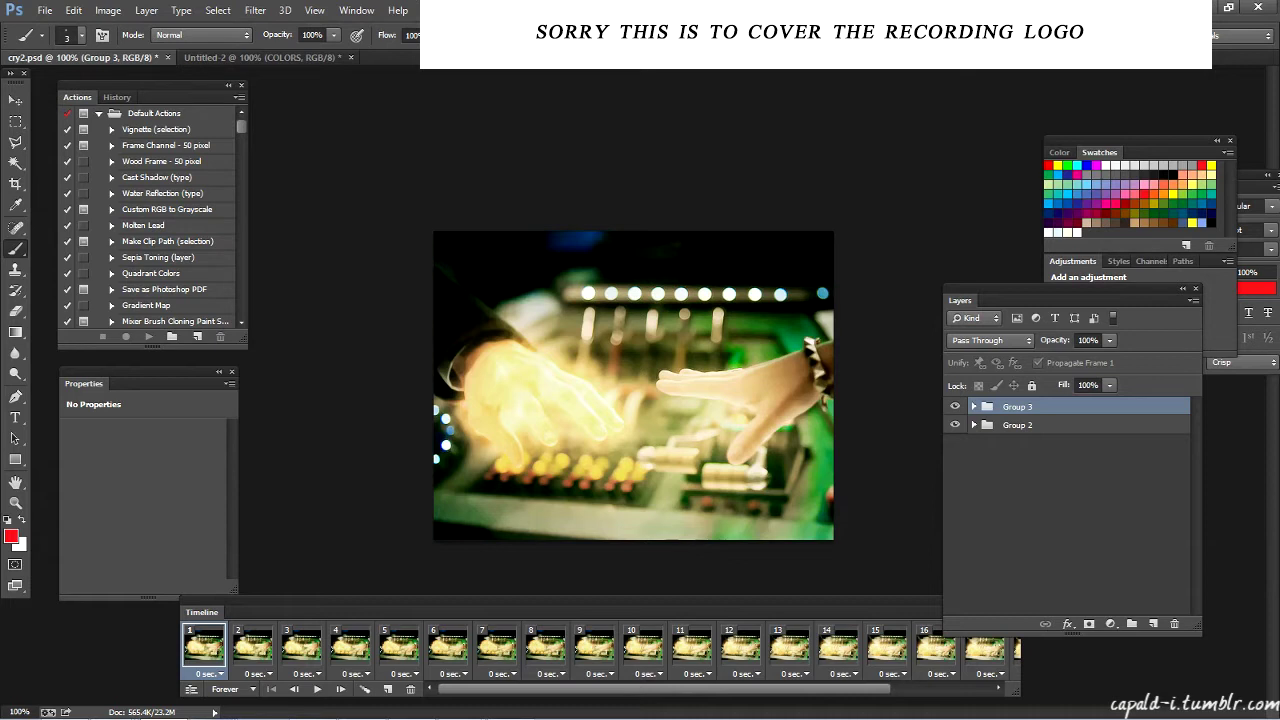
Set Group 3's blending mode to Lighten and shift the hands scene slightly down on the canvas
click(990, 340)
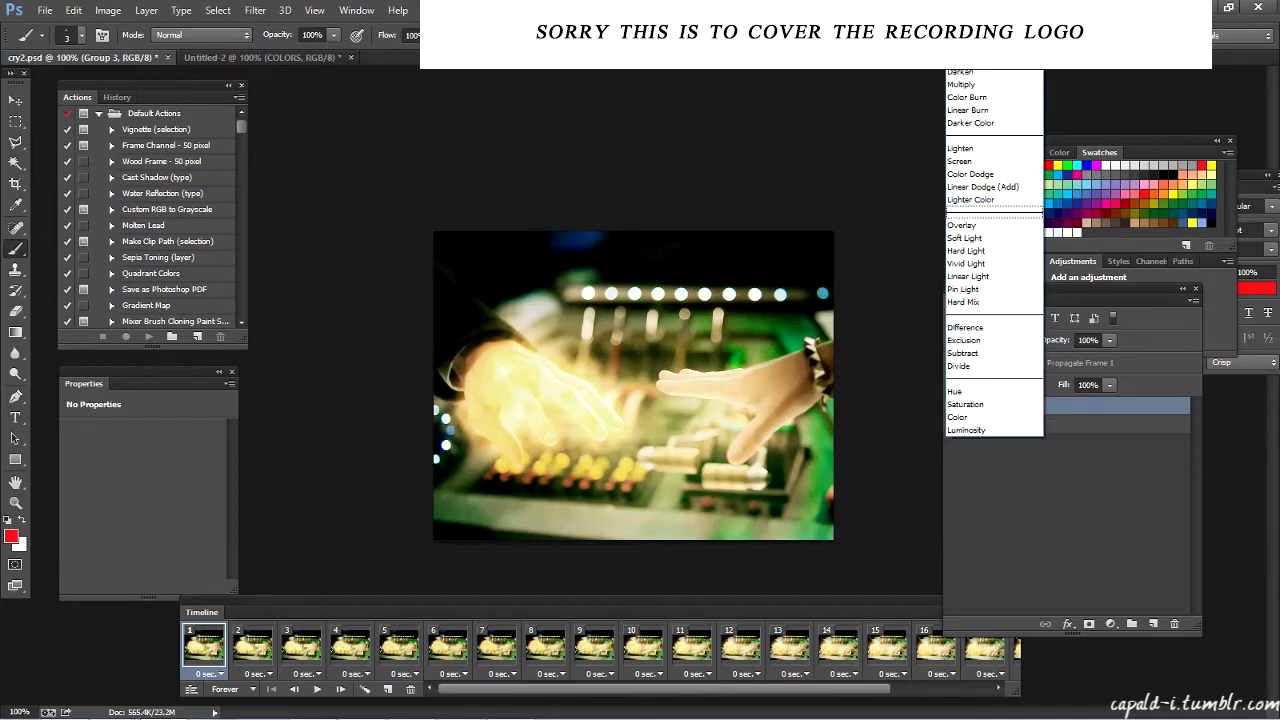
click(962, 148)
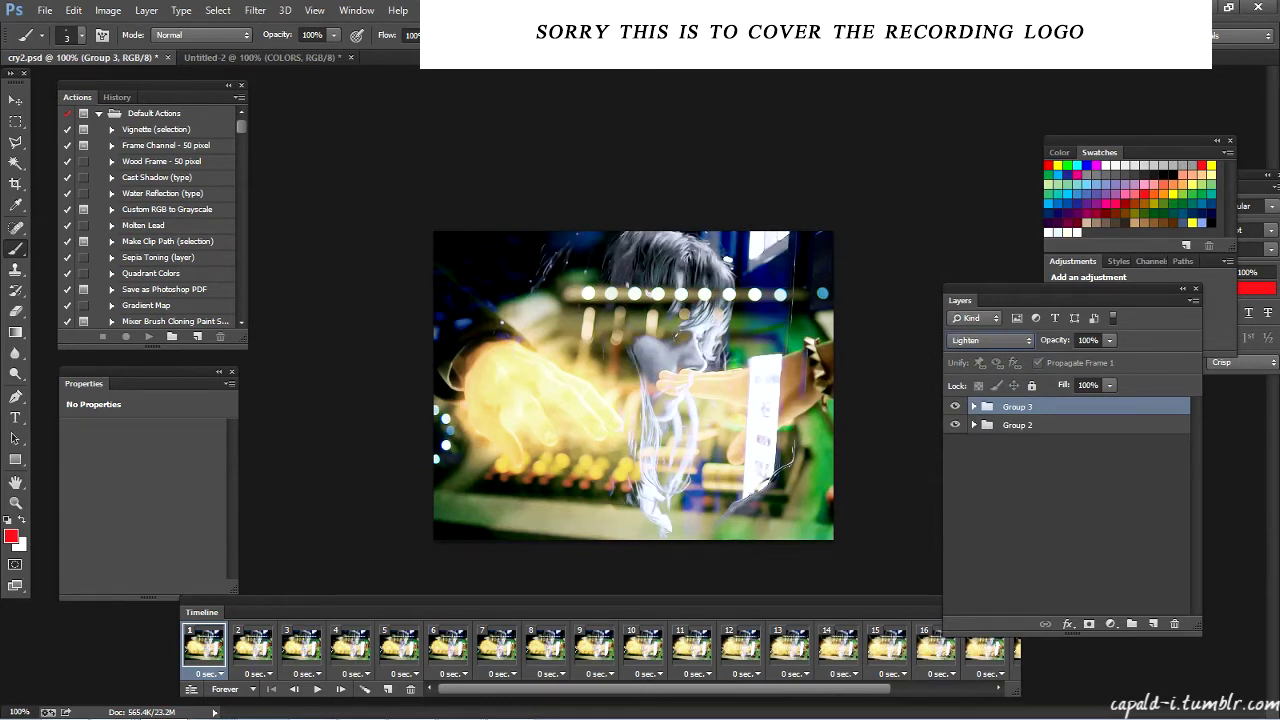
key(v)
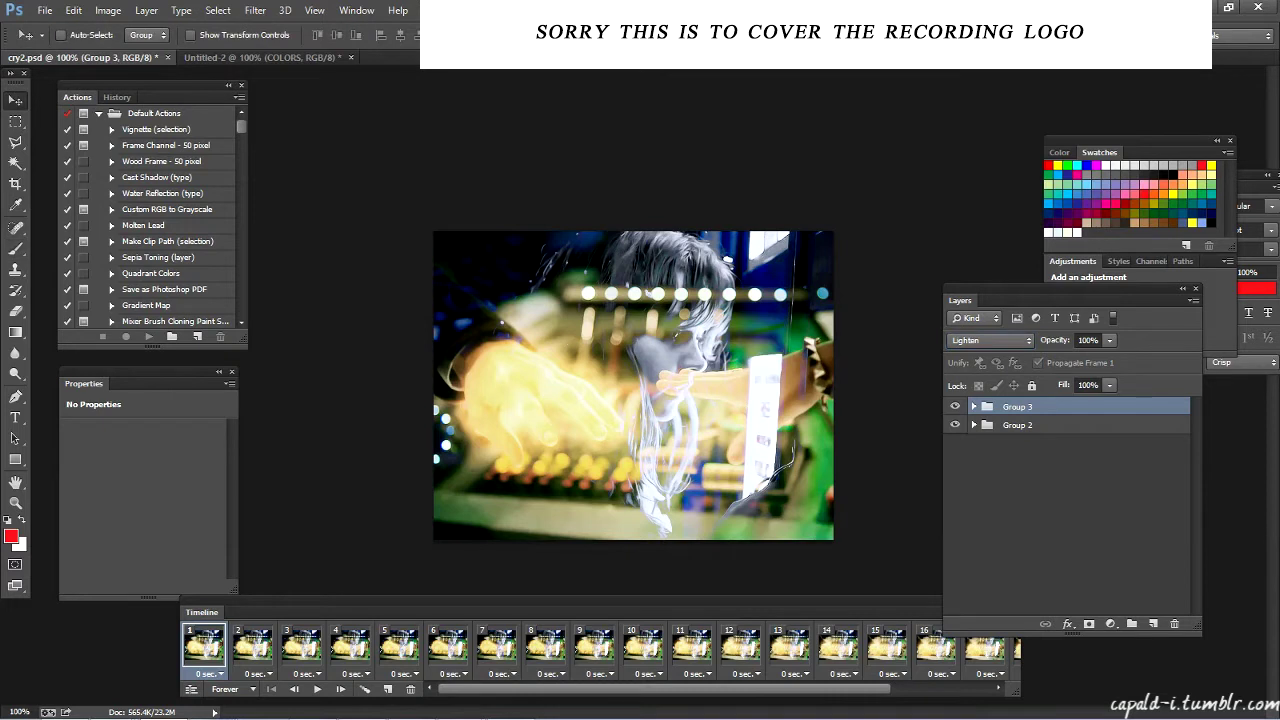
drag(762, 295, 762, 322)
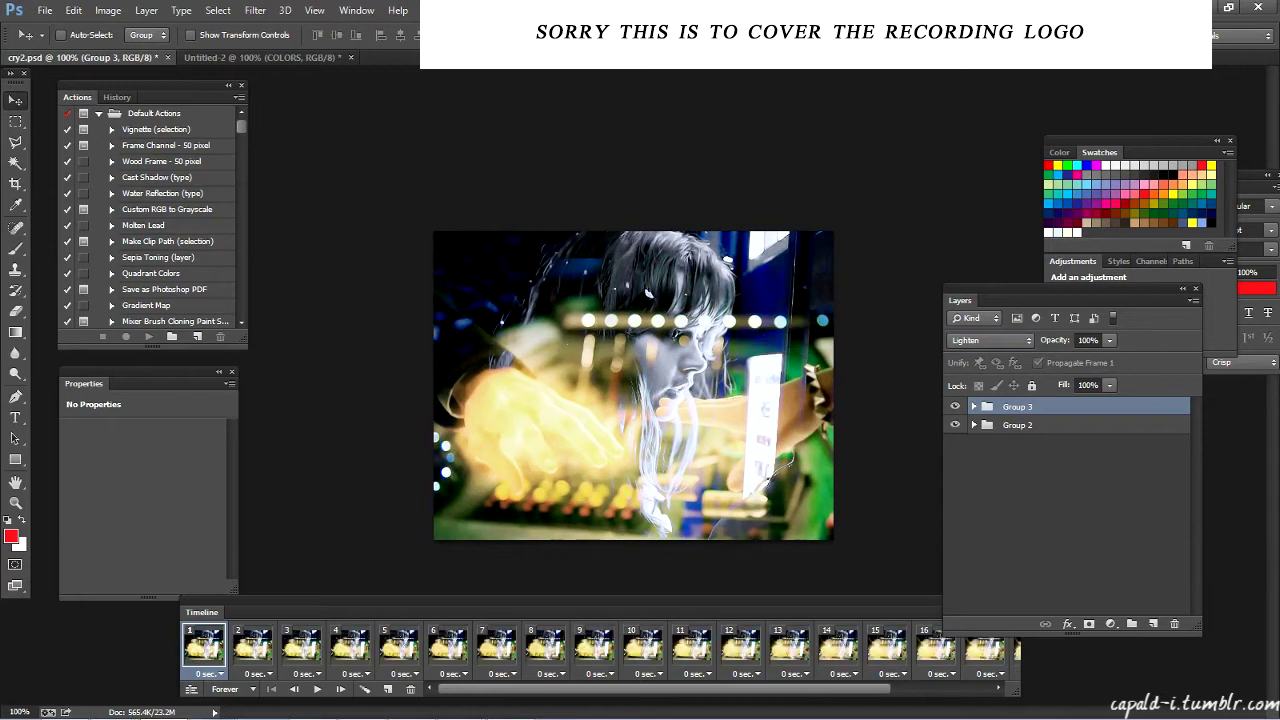
Inside Group 3, group the layers from Frame 19 down to Layer 22, leaving Group 1 outside
click(974, 407)
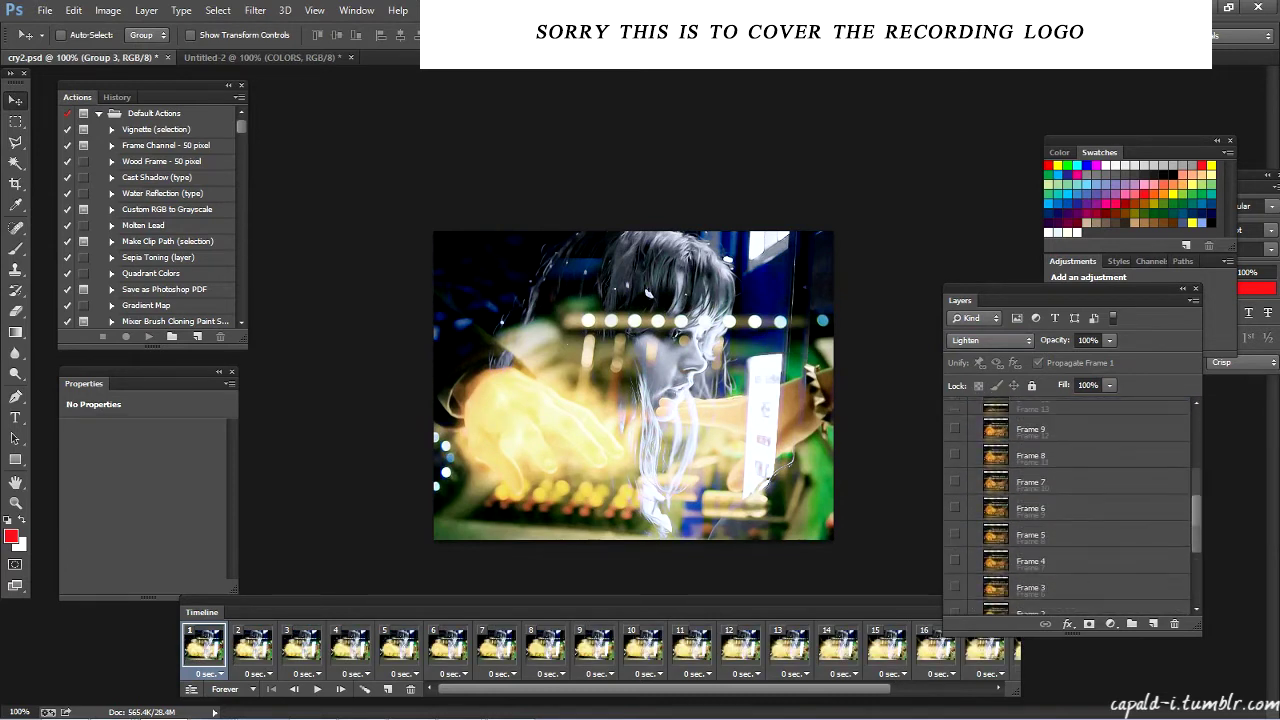
click(1034, 448)
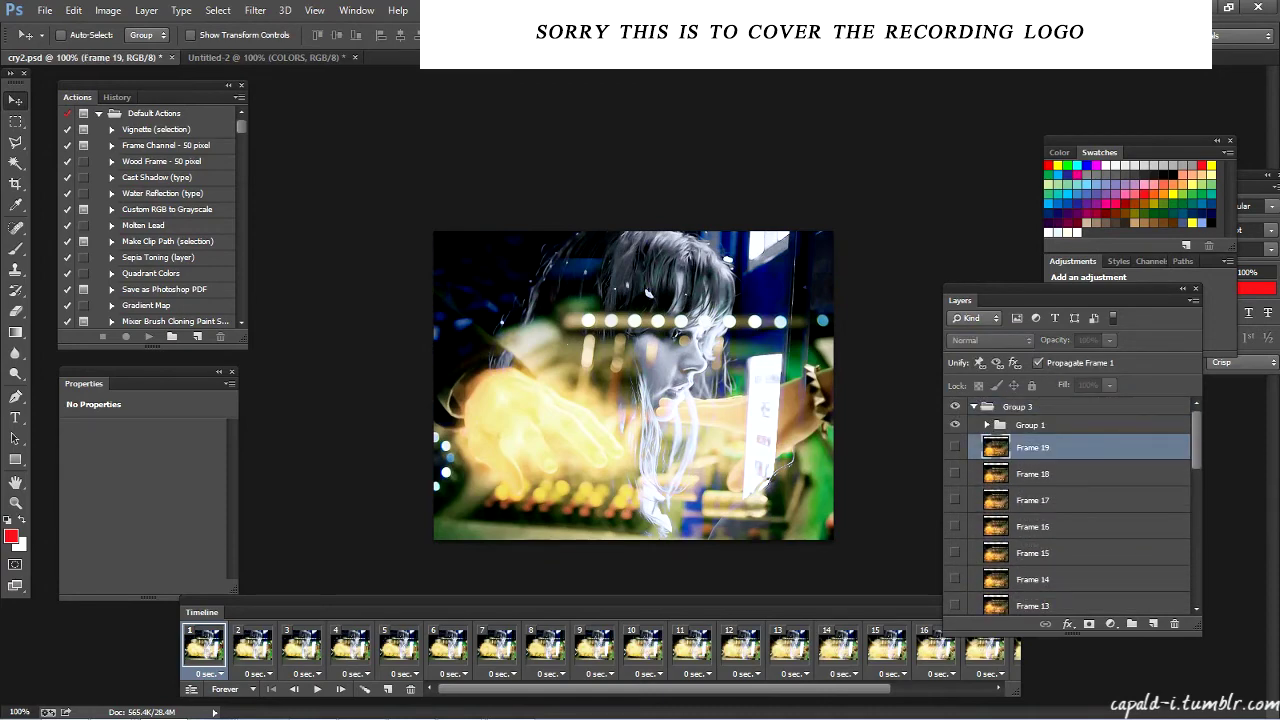
drag(1196, 440, 1196, 565)
shift+click(1034, 535)
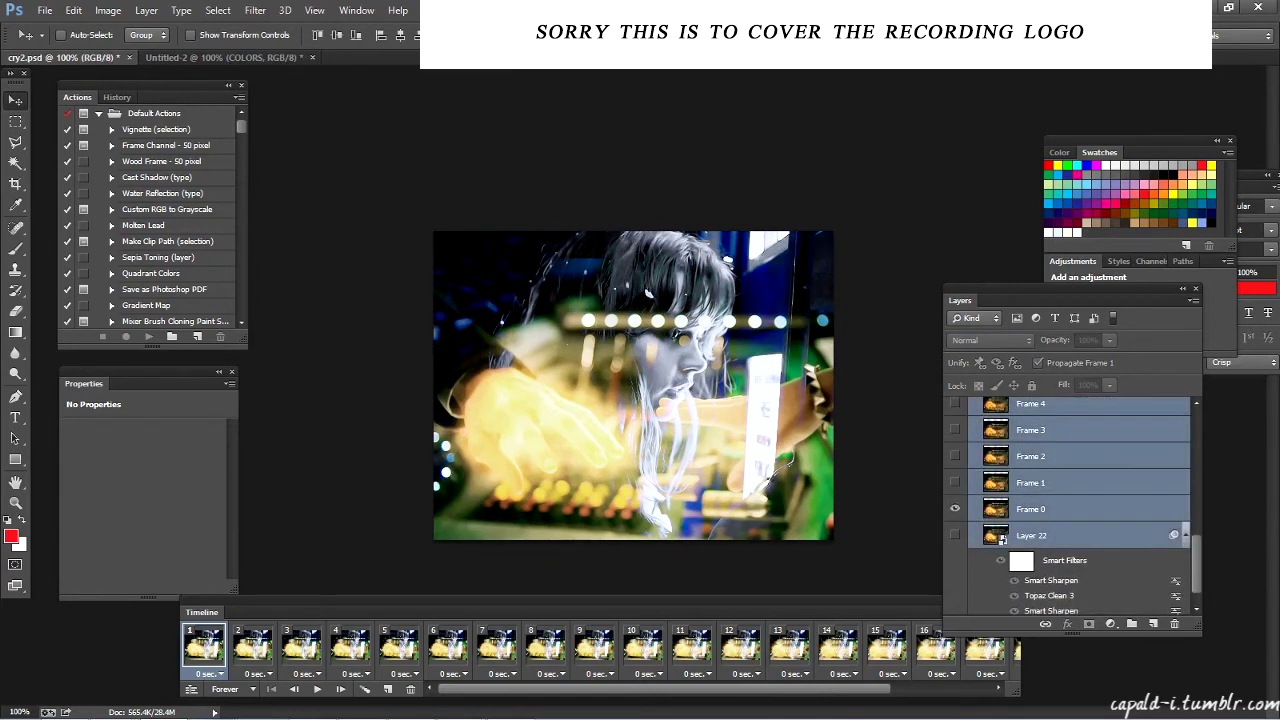
key(ctrl+g)
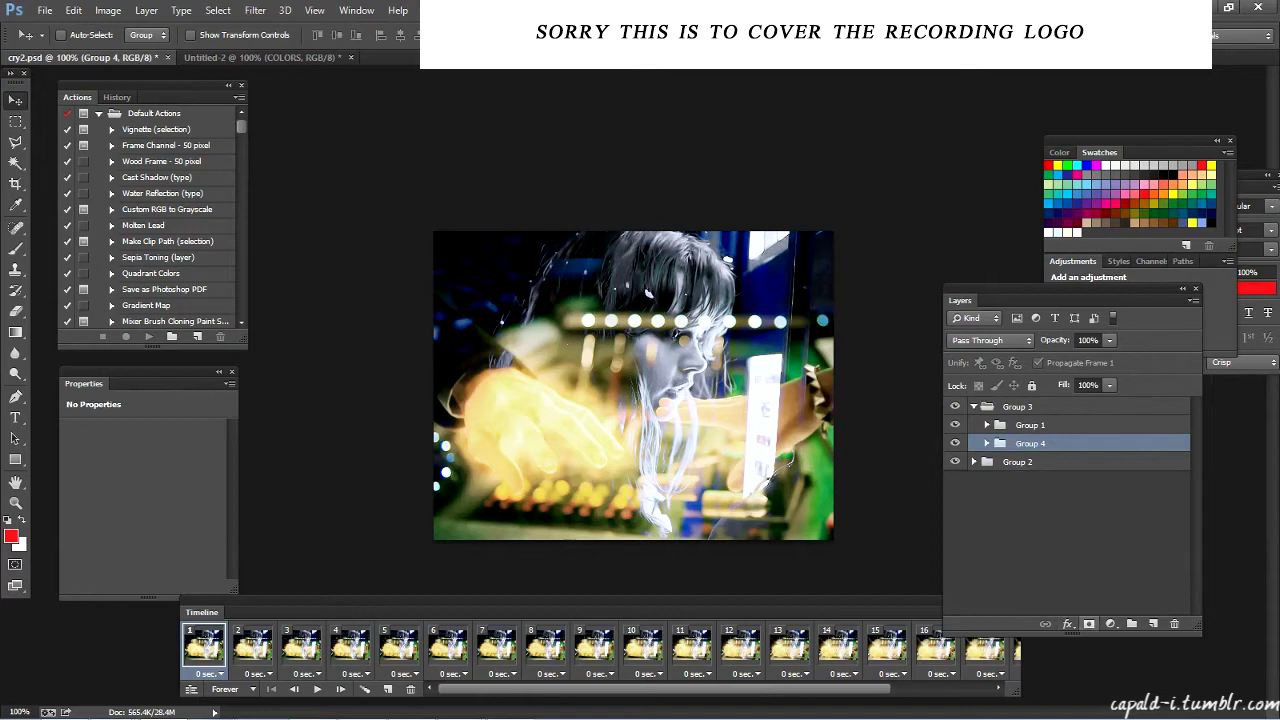
Add a layer mask to Group 4 and fade out its upper part with a vertical black-to-white gradient ending just below the canvas middle
click(1089, 624)
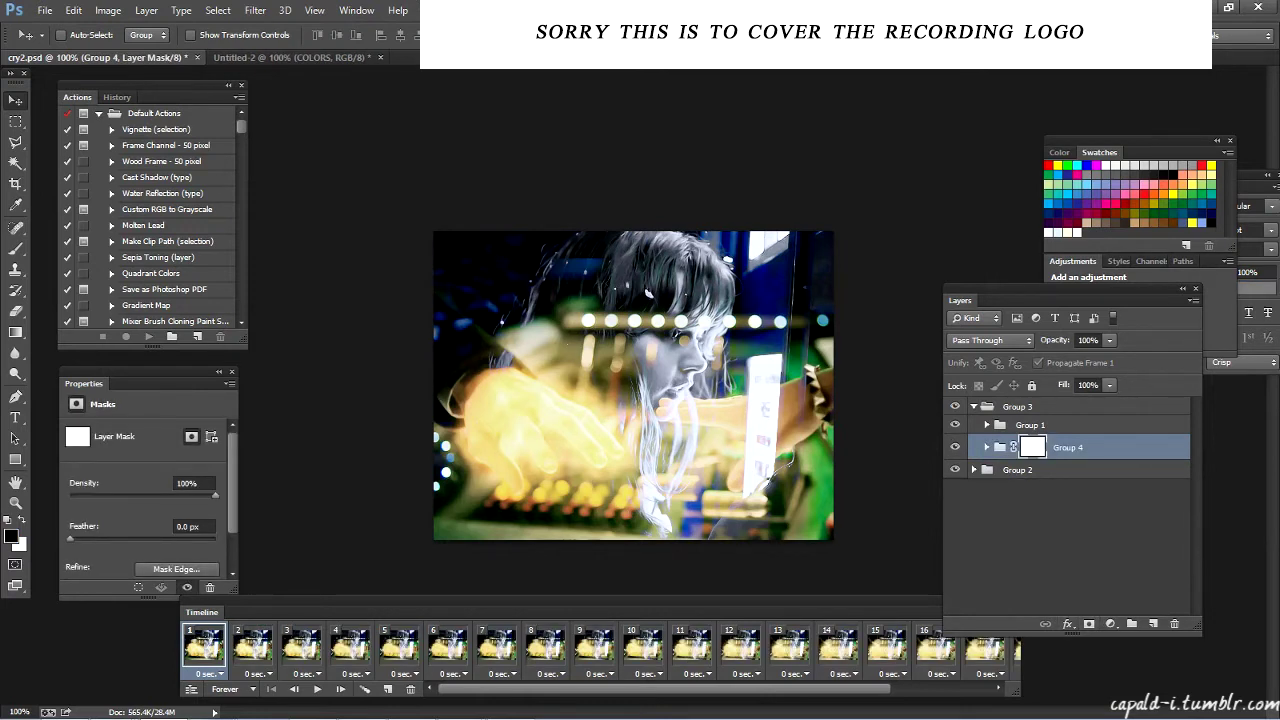
key(g)
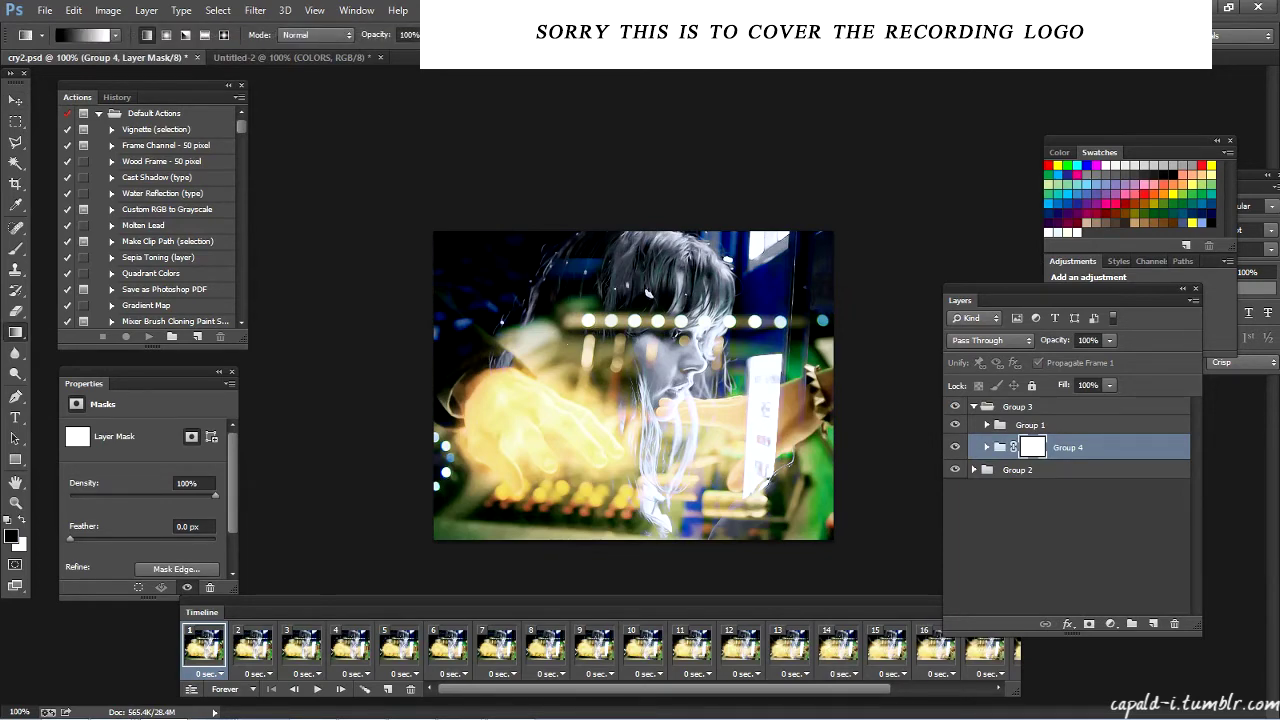
click(11, 536)
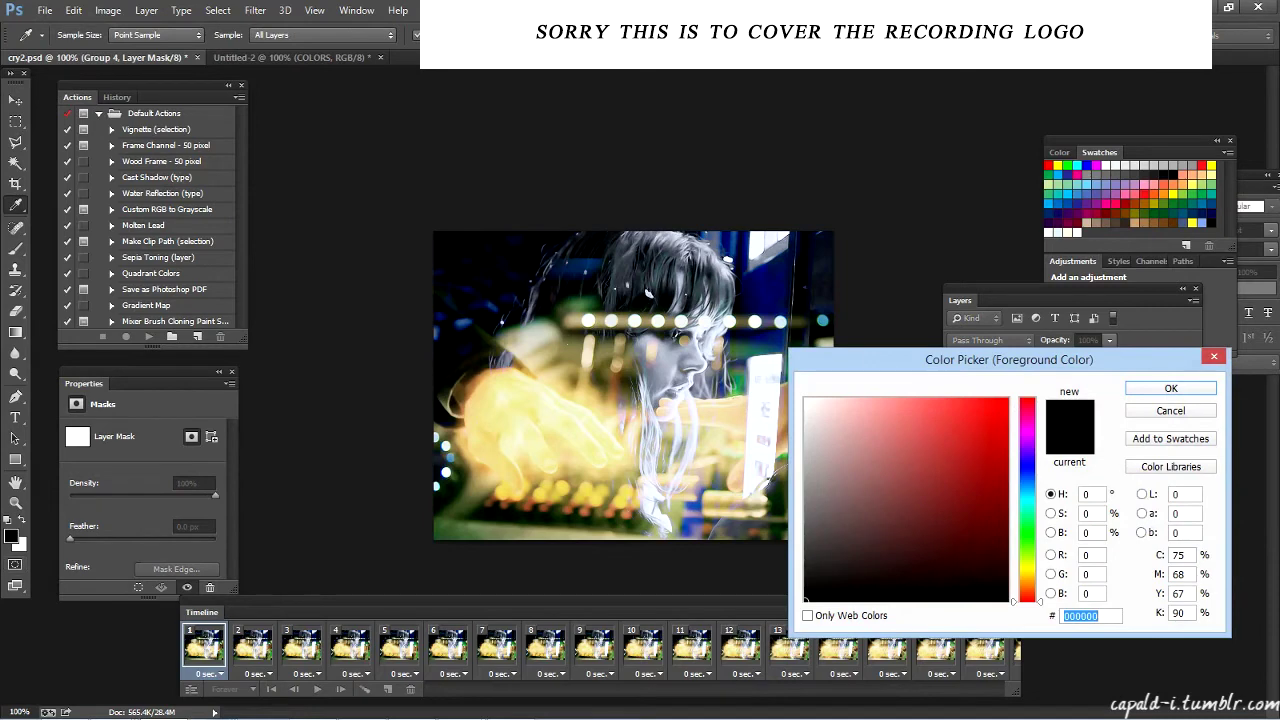
click(1171, 411)
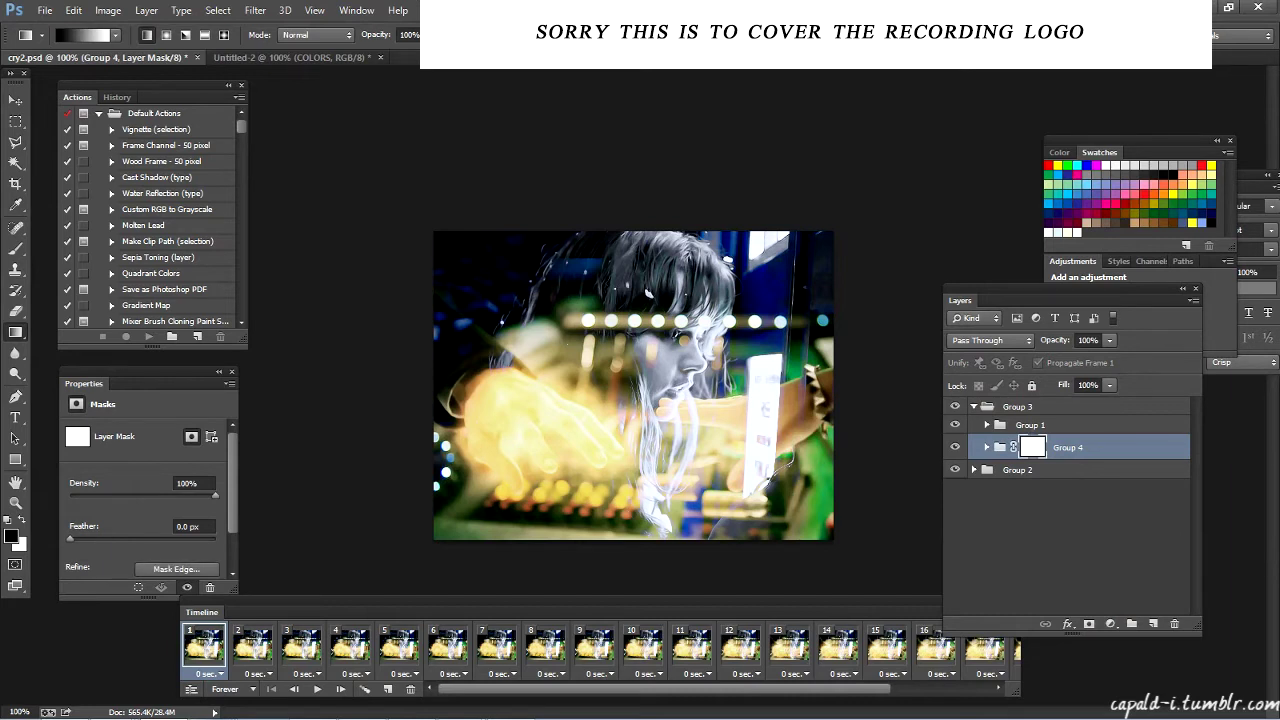
drag(634, 330, 634, 416)
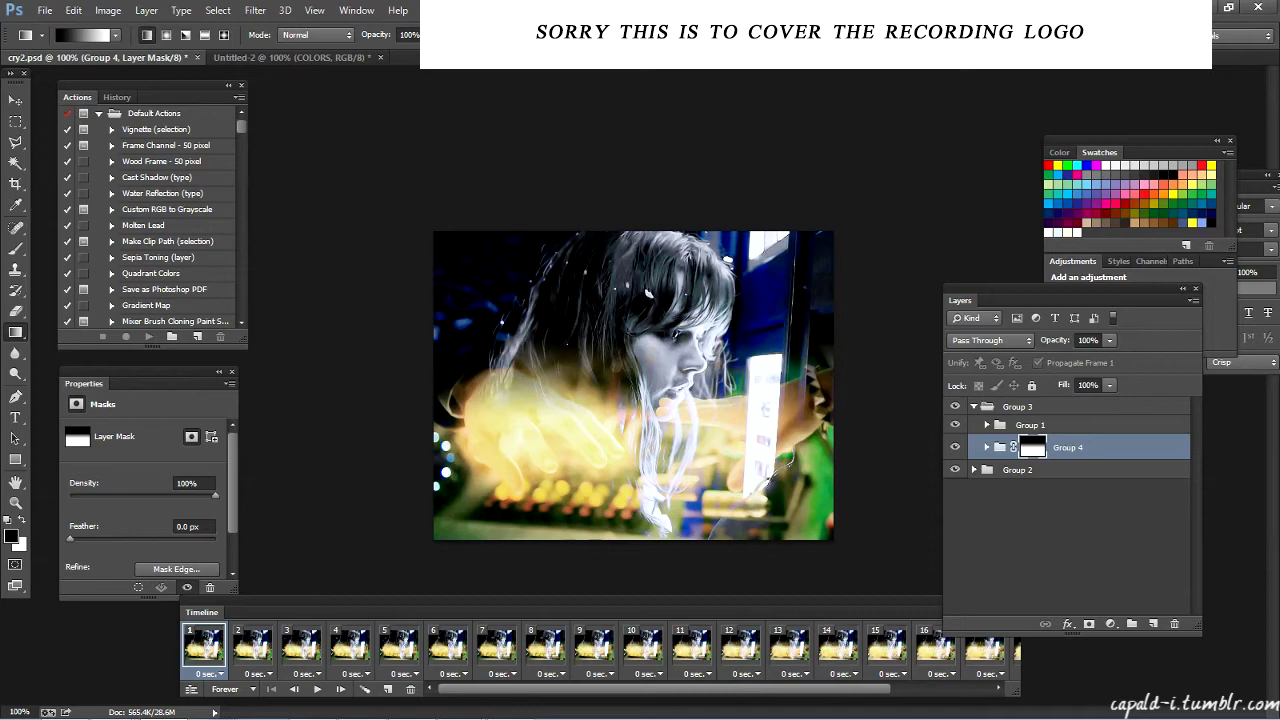
Nest Frame 19 through Layer 22 in a new group inside Group 4 and mask it with a black-to-white gradient fading upward from the canvas bottom
click(987, 448)
click(1075, 474)
scroll(1075, 500, down, 10)
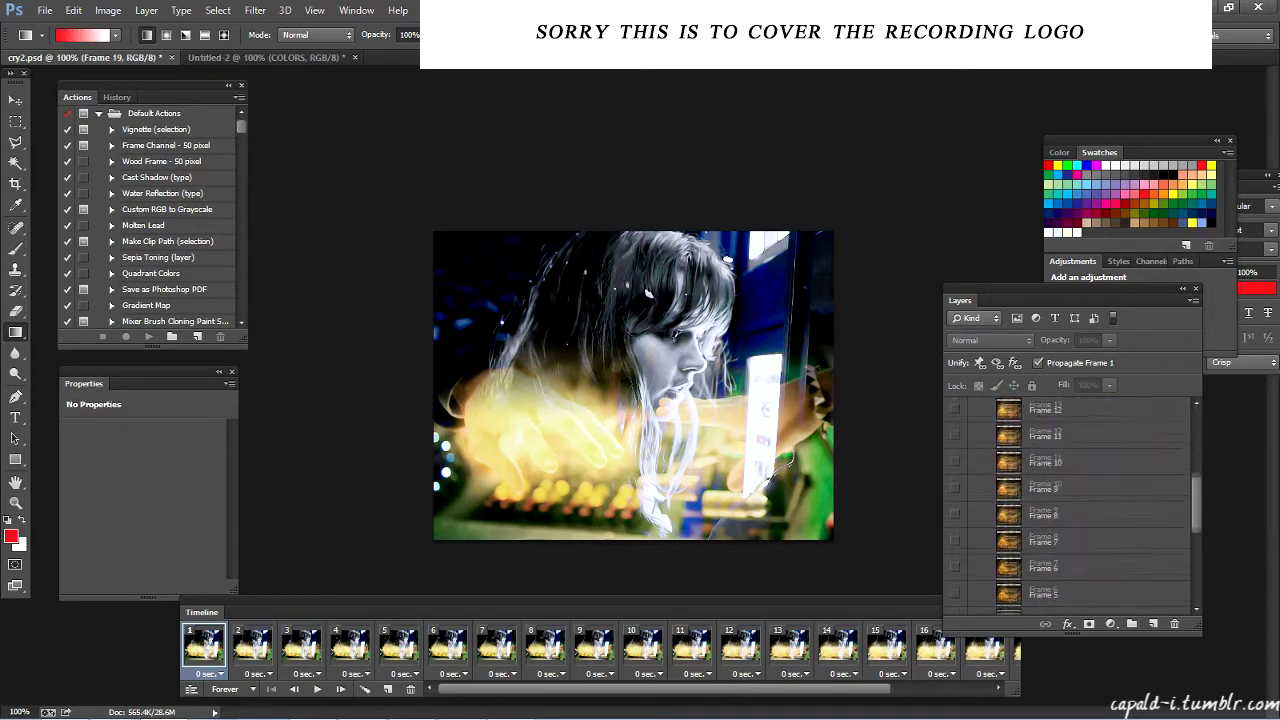
shift+click(1044, 545)
key(ctrl+g)
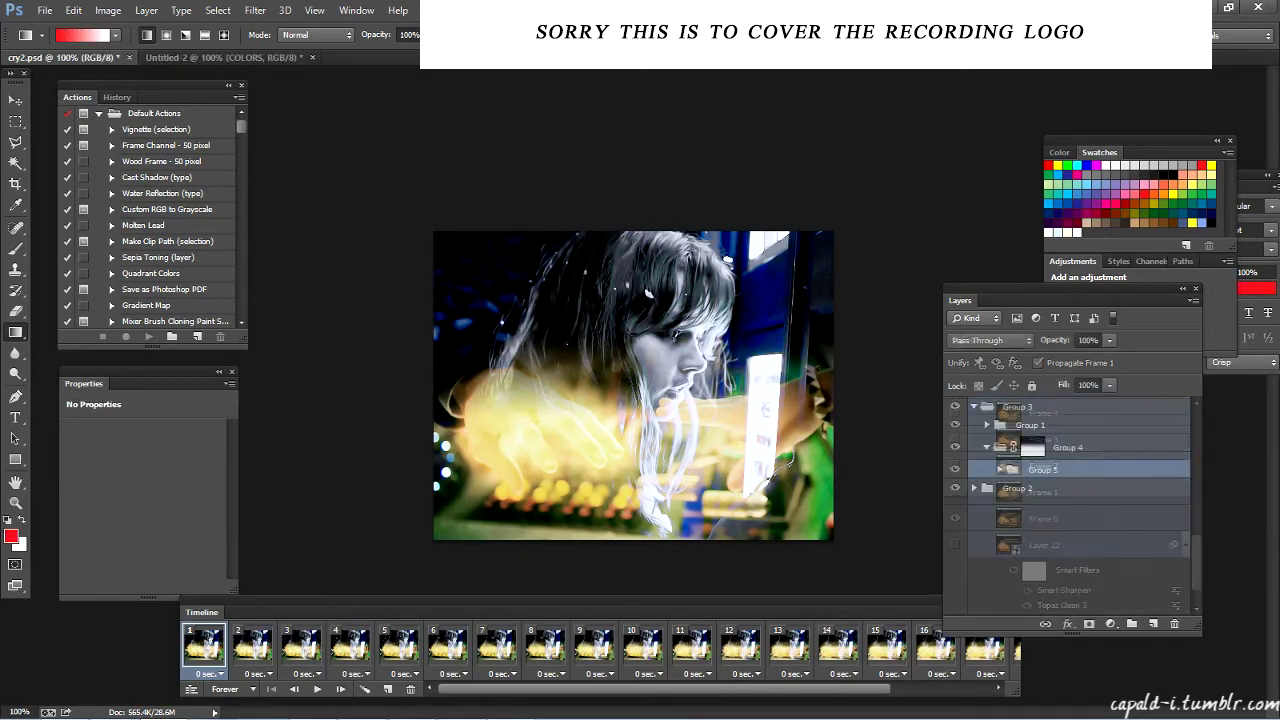
click(1089, 623)
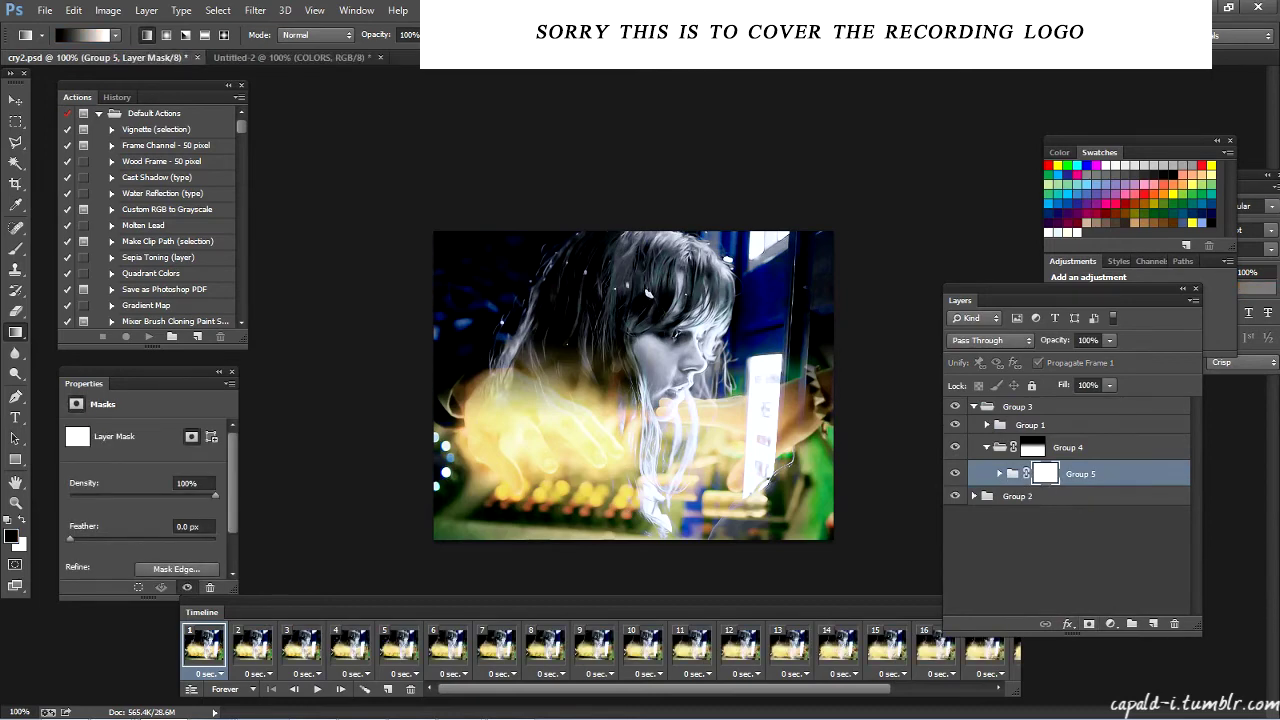
drag(630, 534, 630, 452)
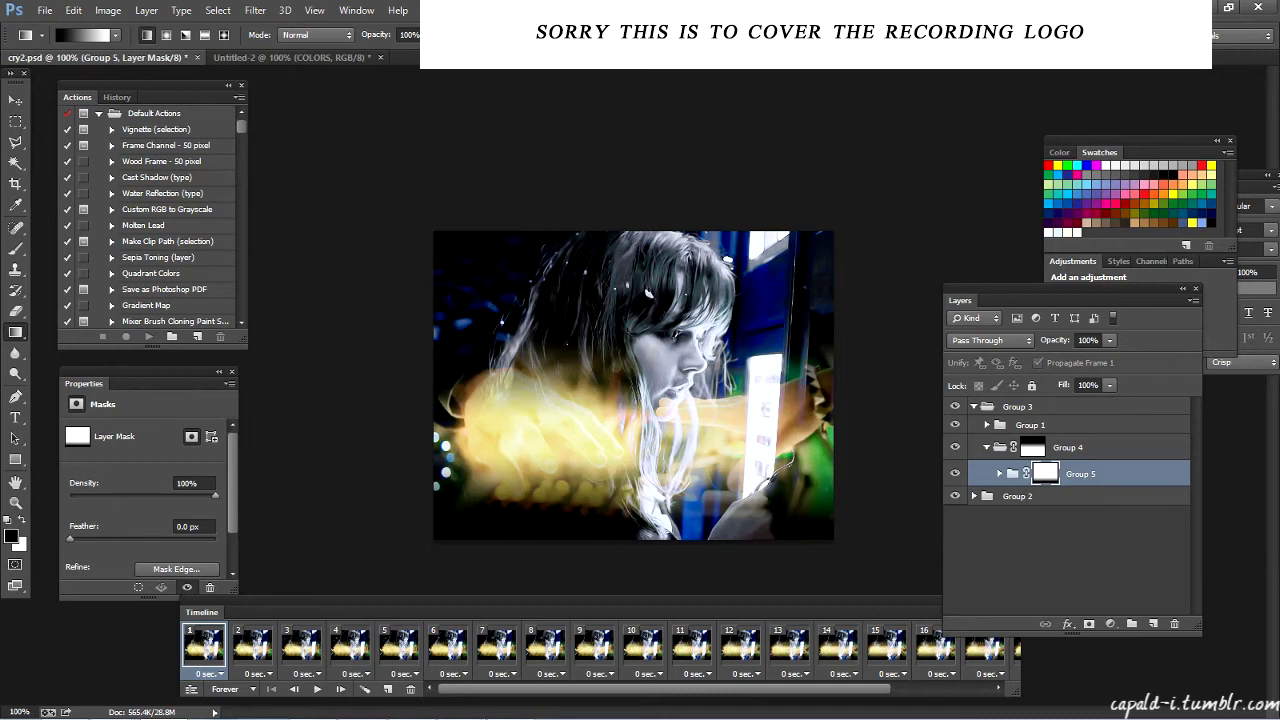
Collapse Group 3 and set its opacity to 90%
click(987, 425)
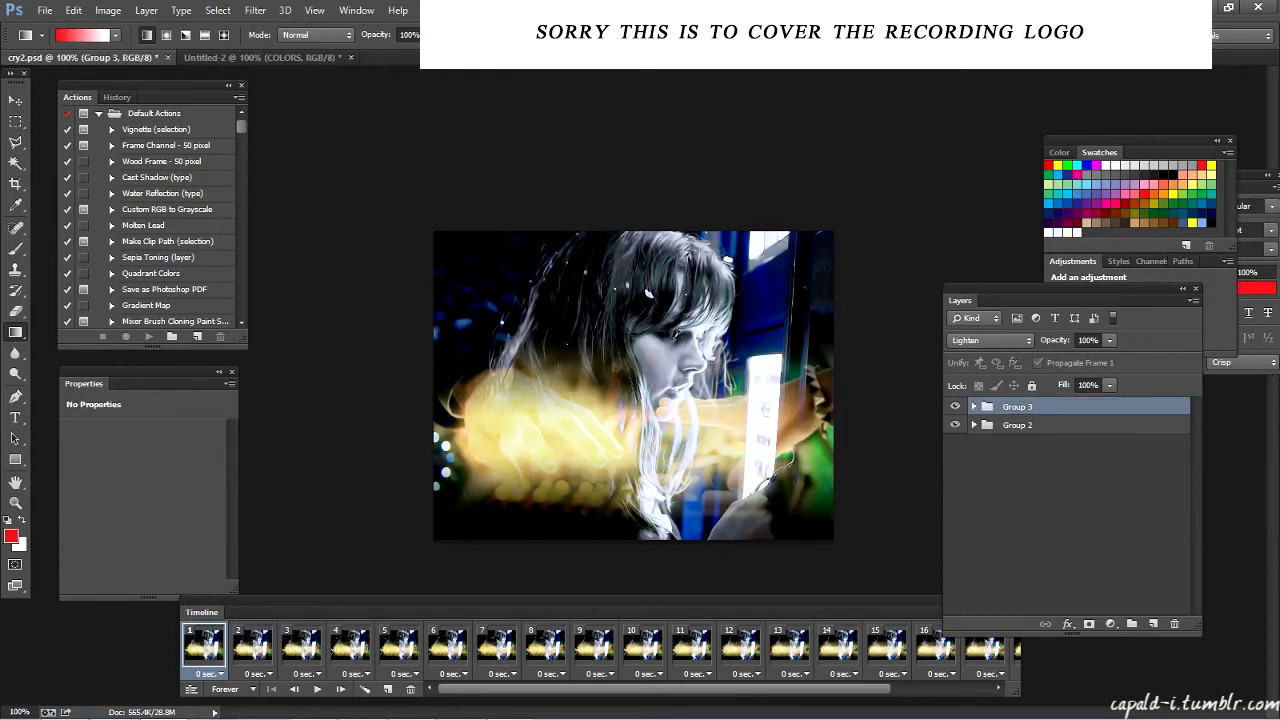
click(1109, 341)
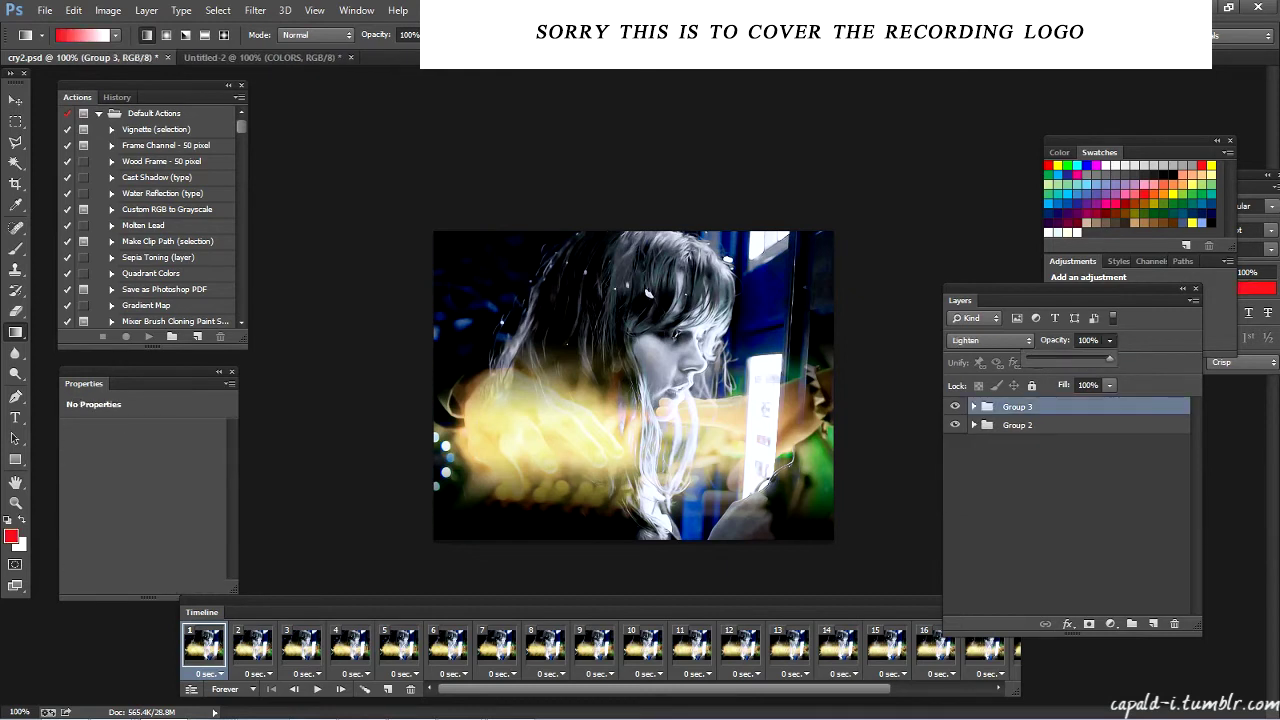
drag(1109, 358, 1103, 358)
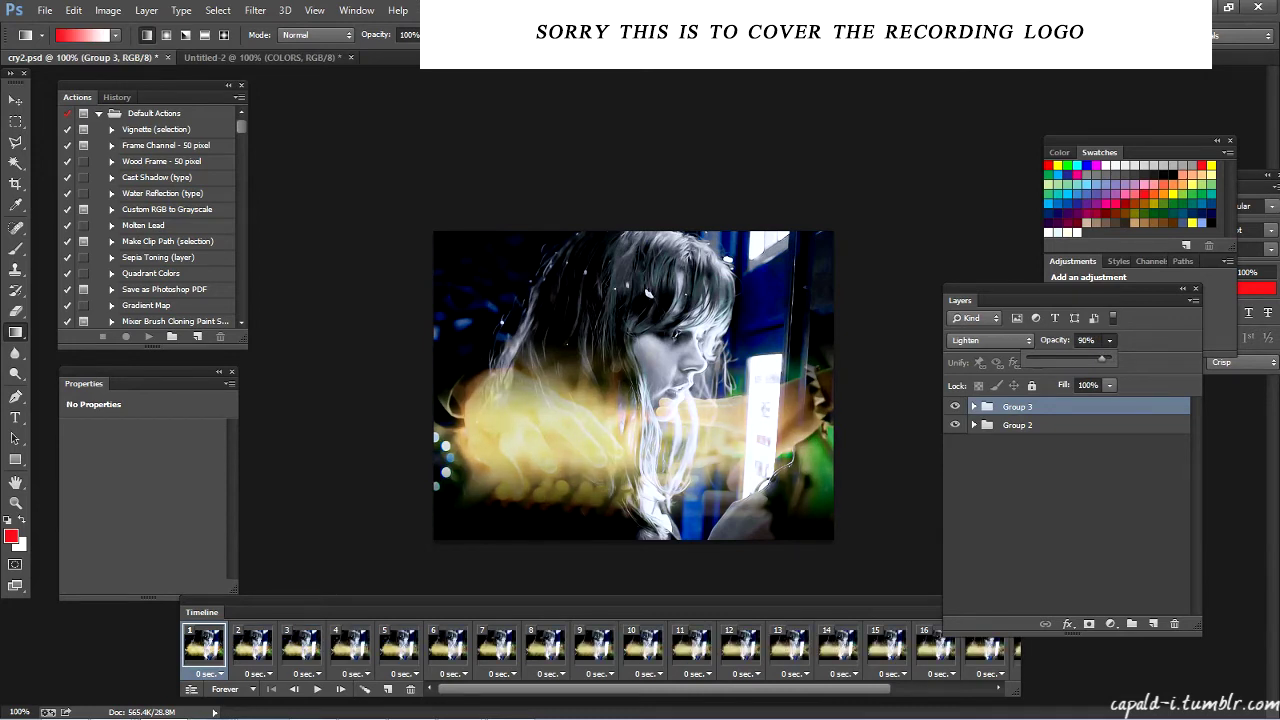
Select animation frames 1 to 4 and hide Group 3 in them
click(350, 646)
click(204, 646)
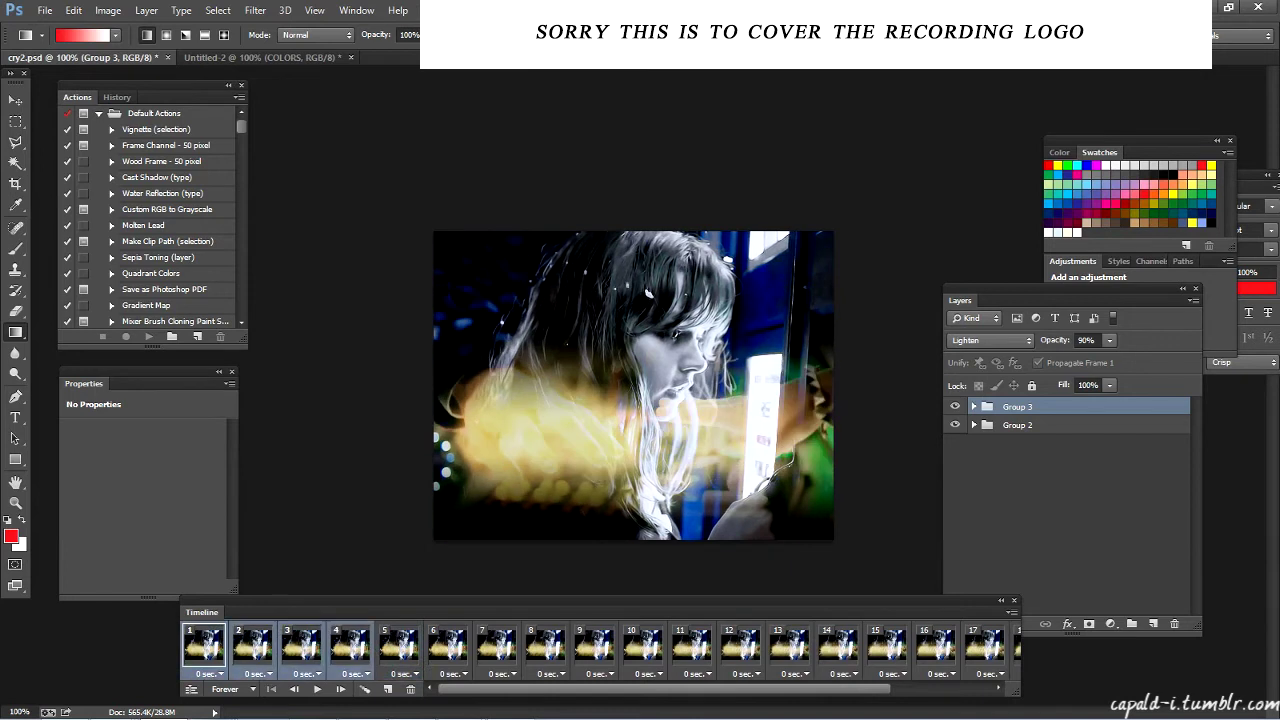
click(955, 407)
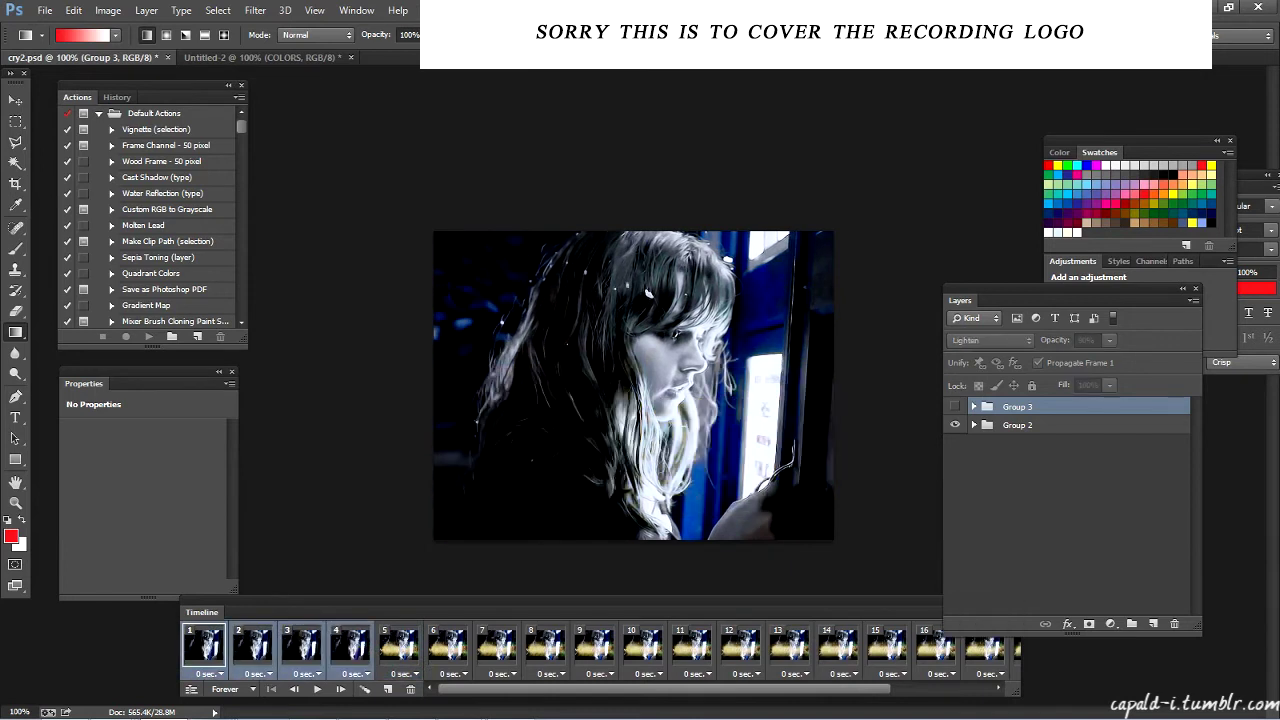
In frame 2, show Group 3 and set its opacity to 25%
click(252, 647)
click(955, 407)
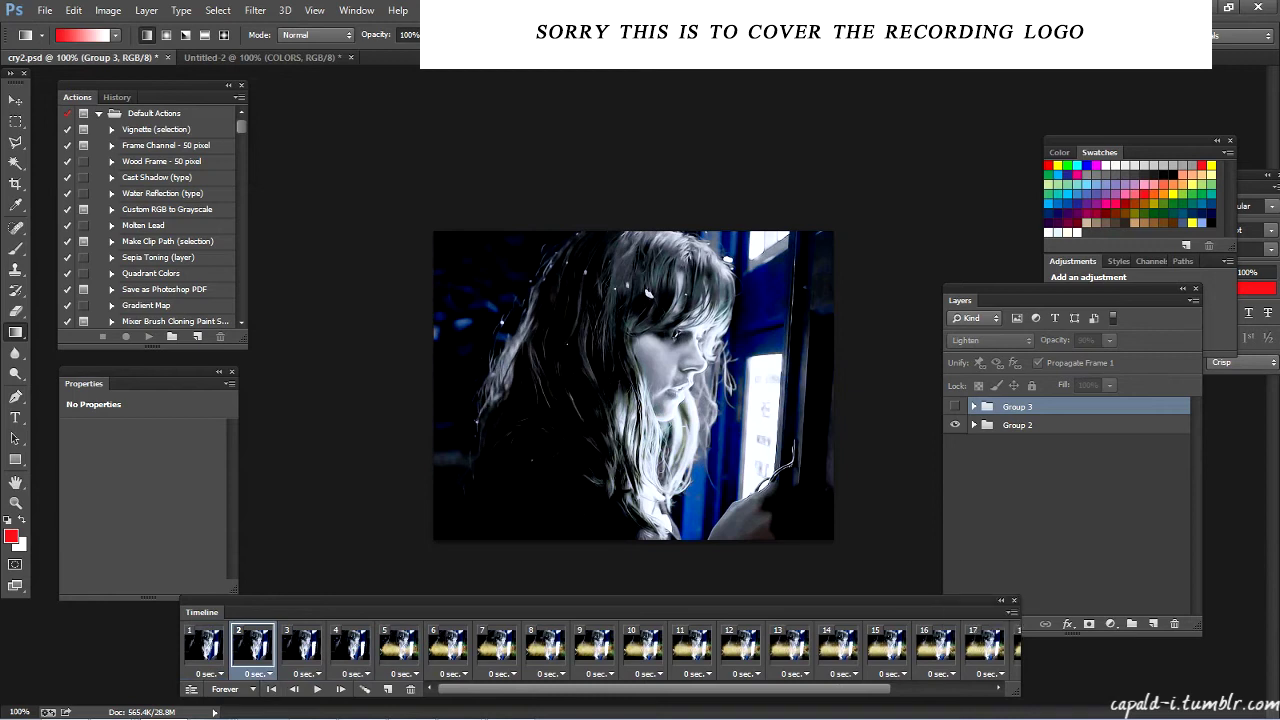
click(955, 407)
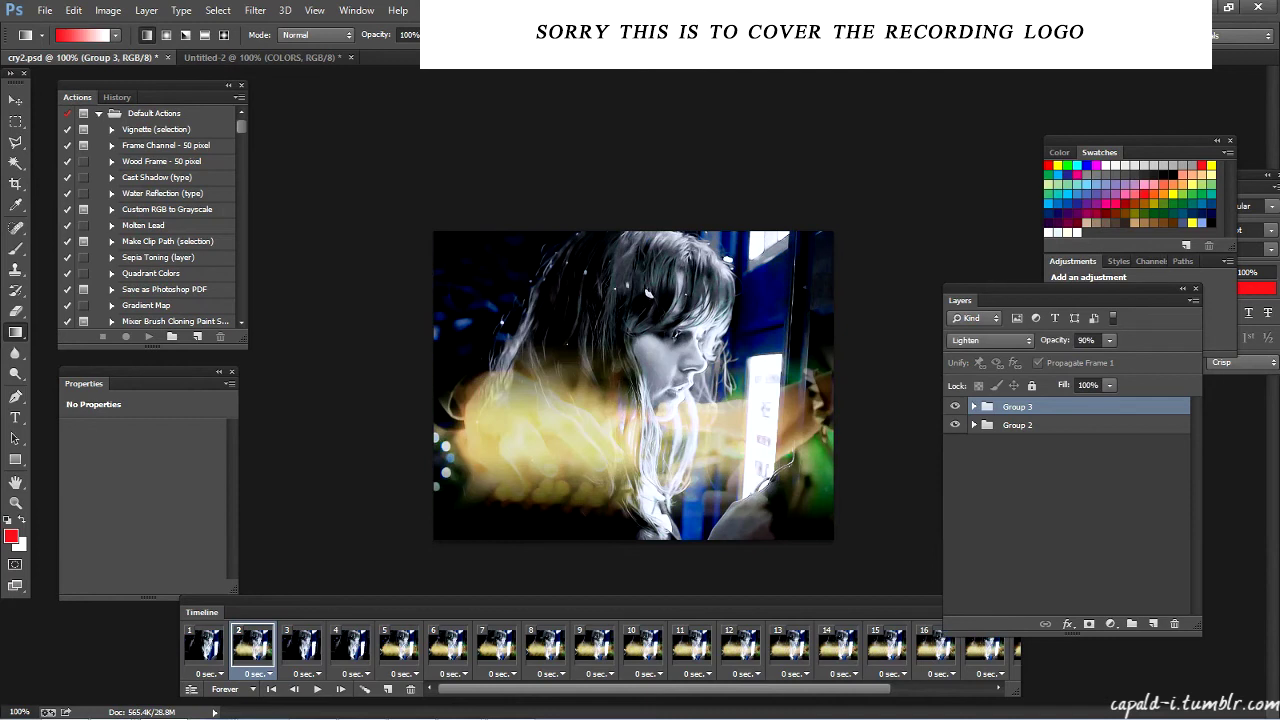
click(1110, 341)
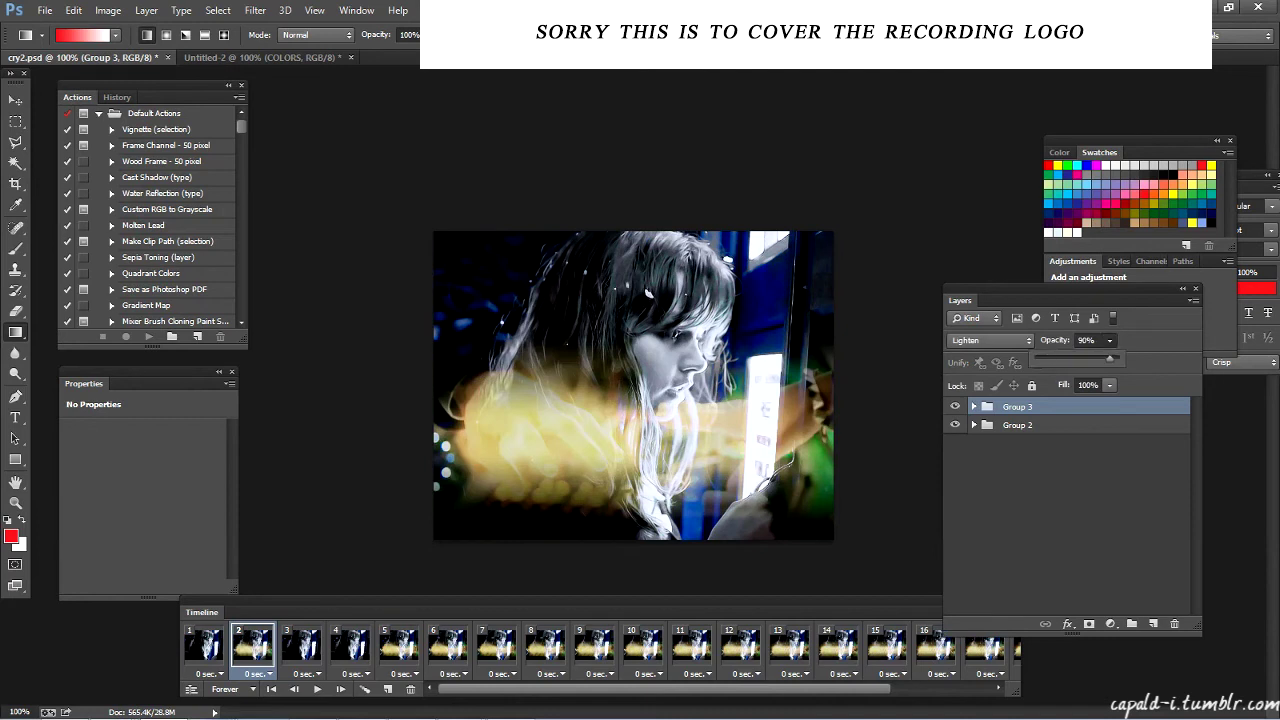
drag(1109, 359, 1056, 359)
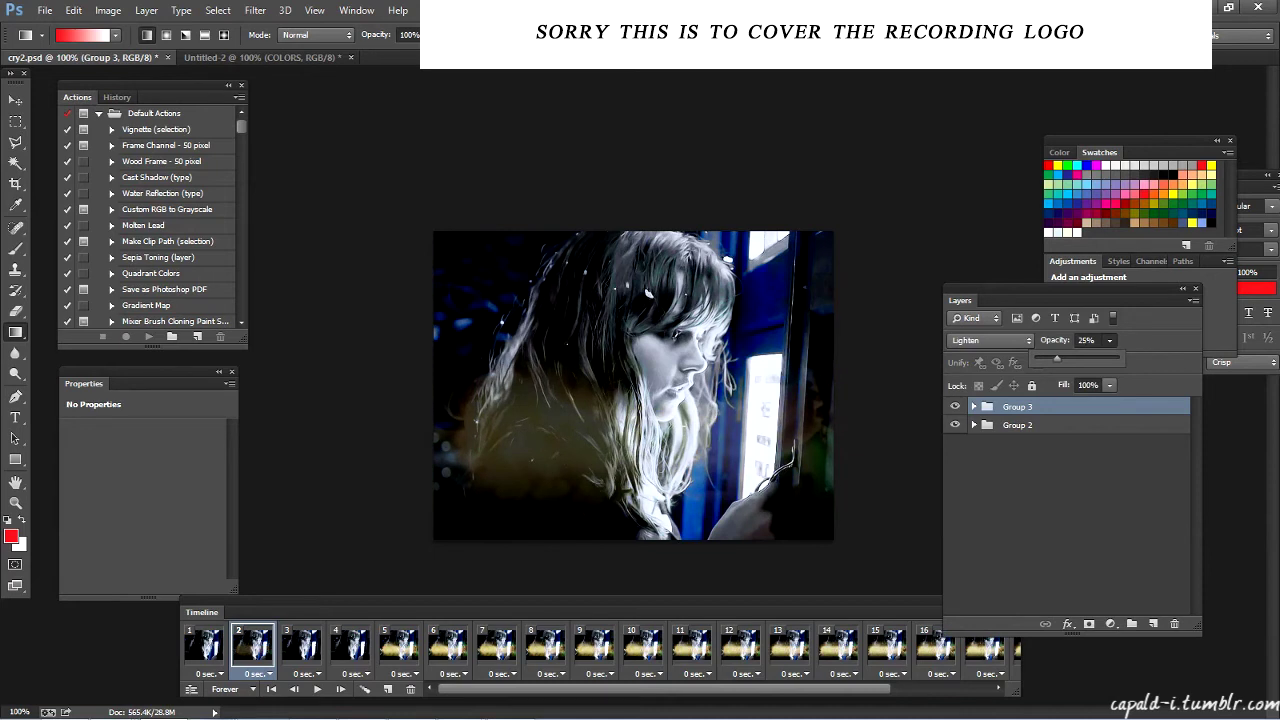
In frame 3, show Group 3 and reduce its opacity, keeping it stronger than in frame 2
click(301, 646)
click(955, 407)
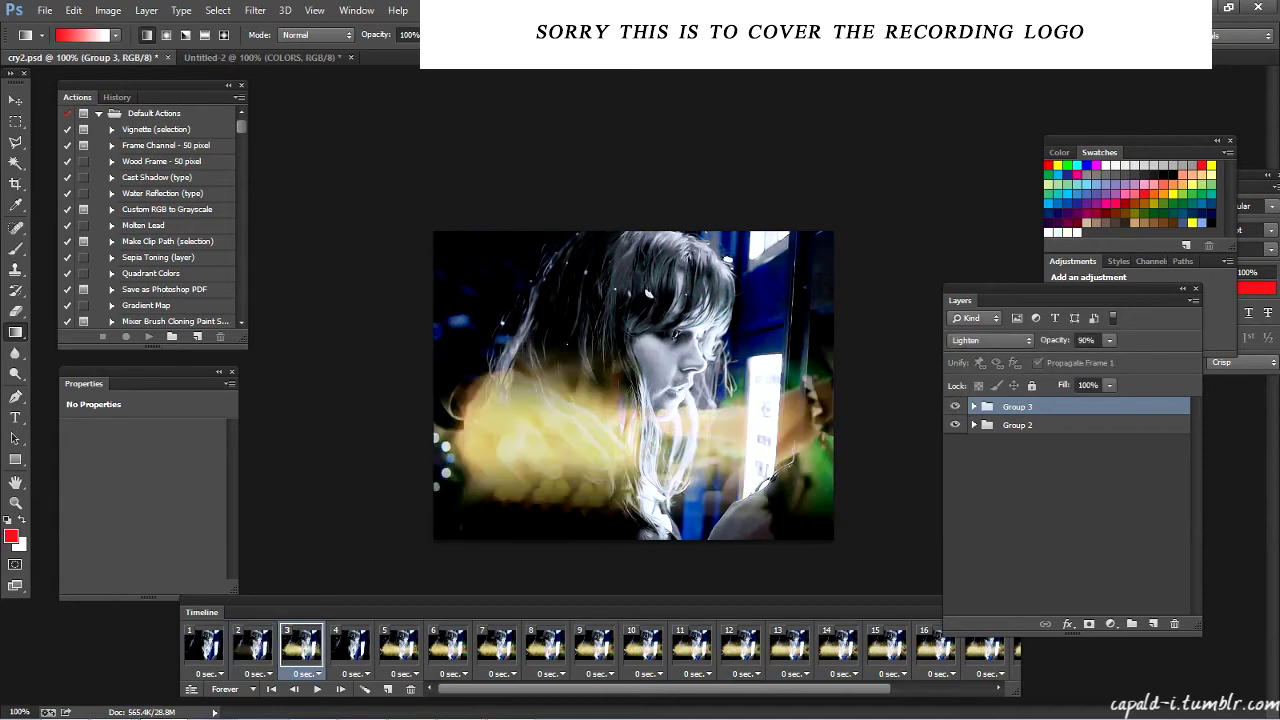
click(1109, 341)
drag(1109, 359, 1077, 358)
In frame 4, show Group 3 and set its opacity to 75%
click(350, 646)
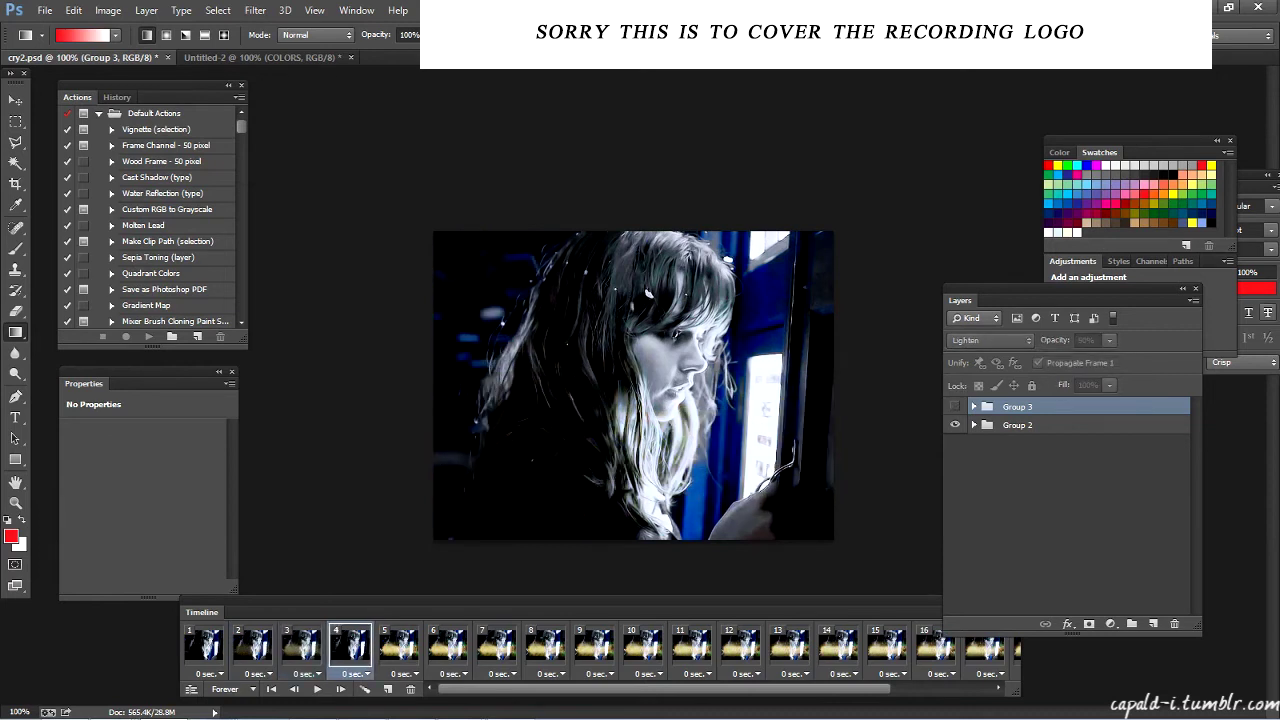
click(955, 407)
click(1109, 341)
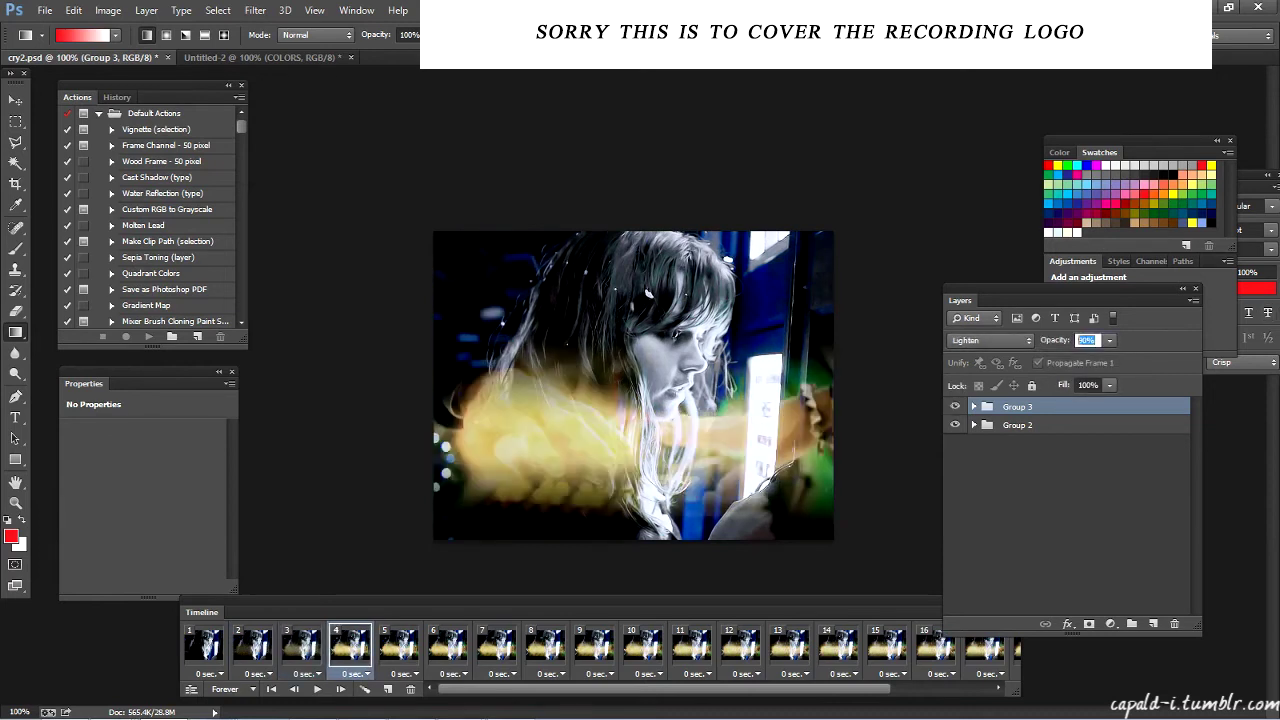
text(75)
click(399, 647)
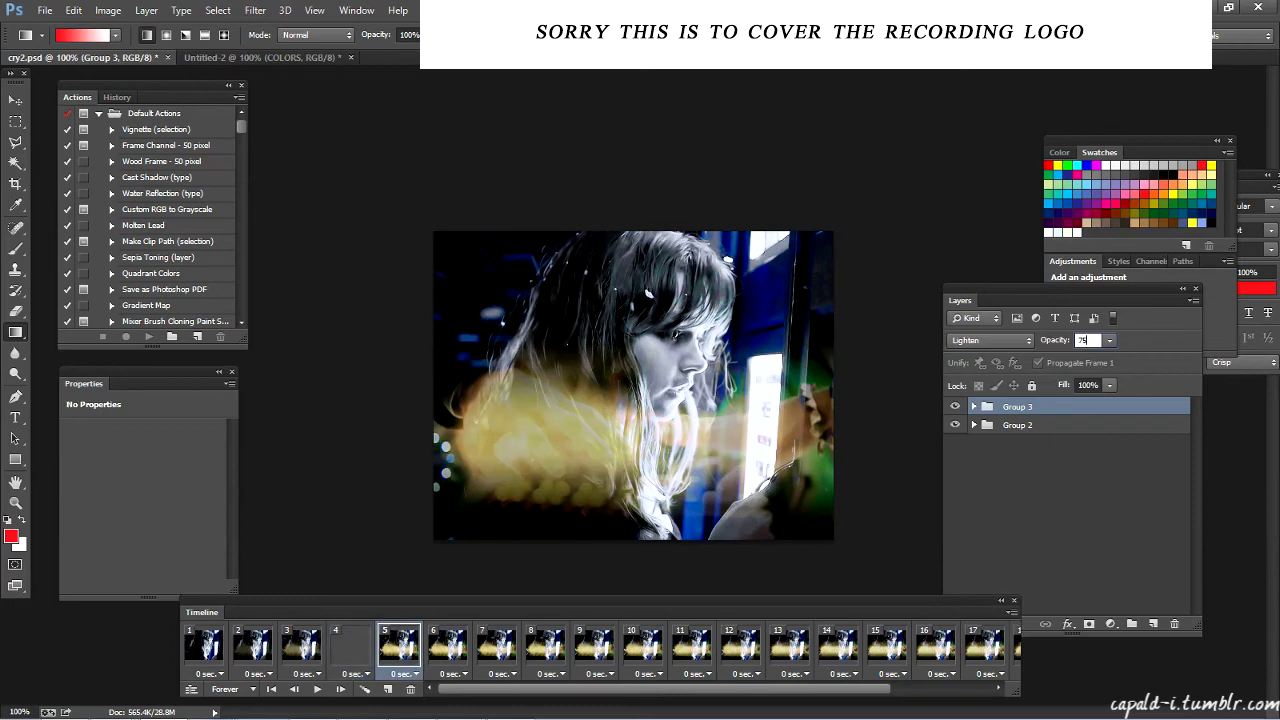
Play the animation from frame 1 to check the fade-in of Group 3
click(204, 647)
click(318, 689)
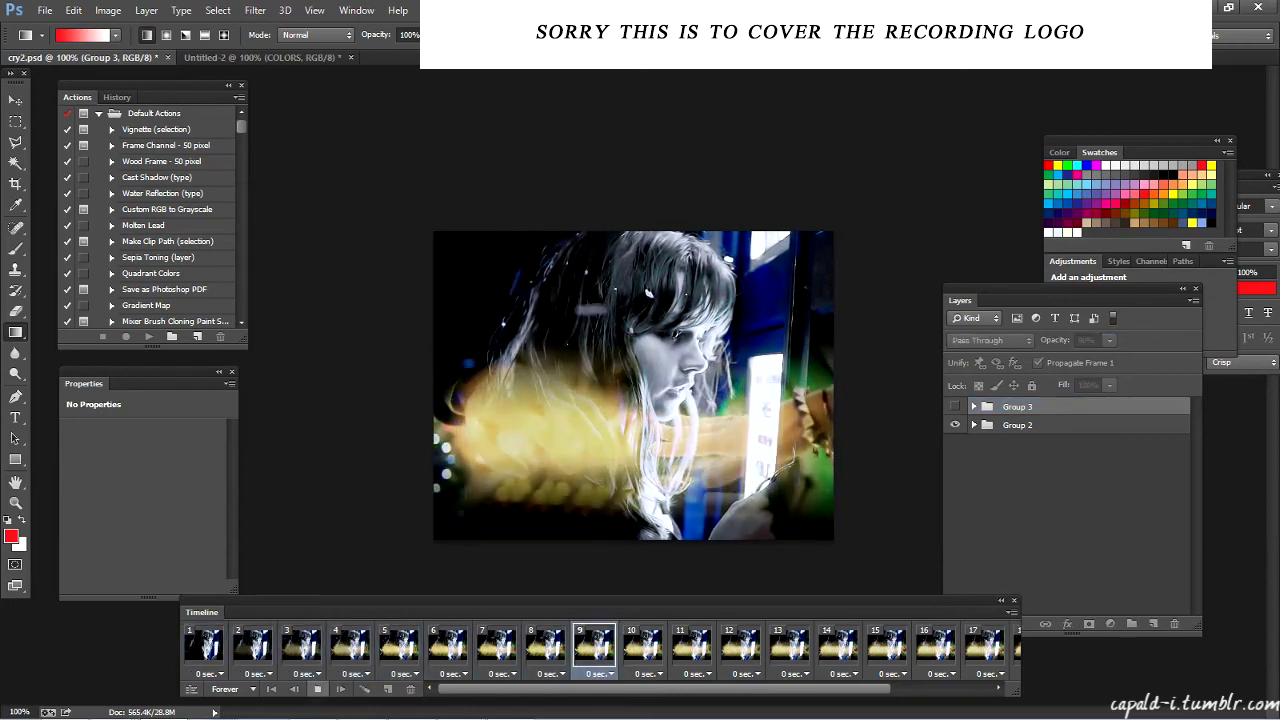
key(space)
key(space)
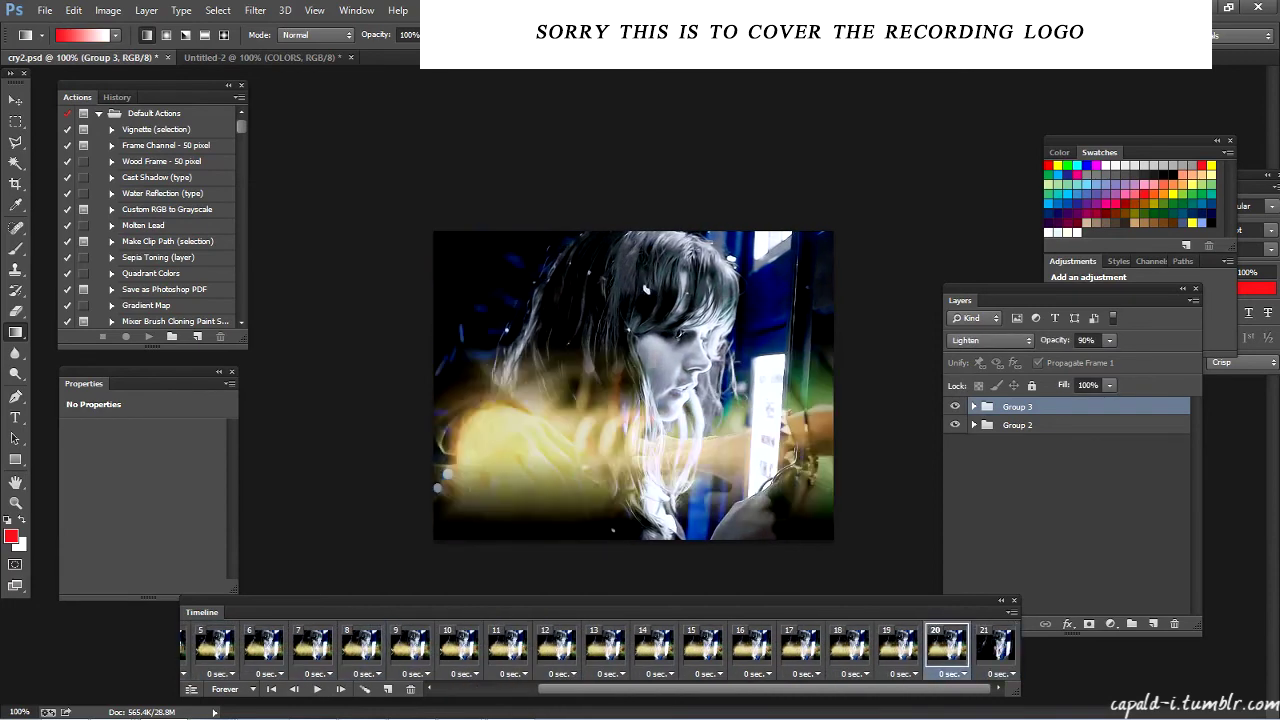
Set Group 3's opacity to 25% in frame 20 and to 50% in frame 19
double_click(1084, 341)
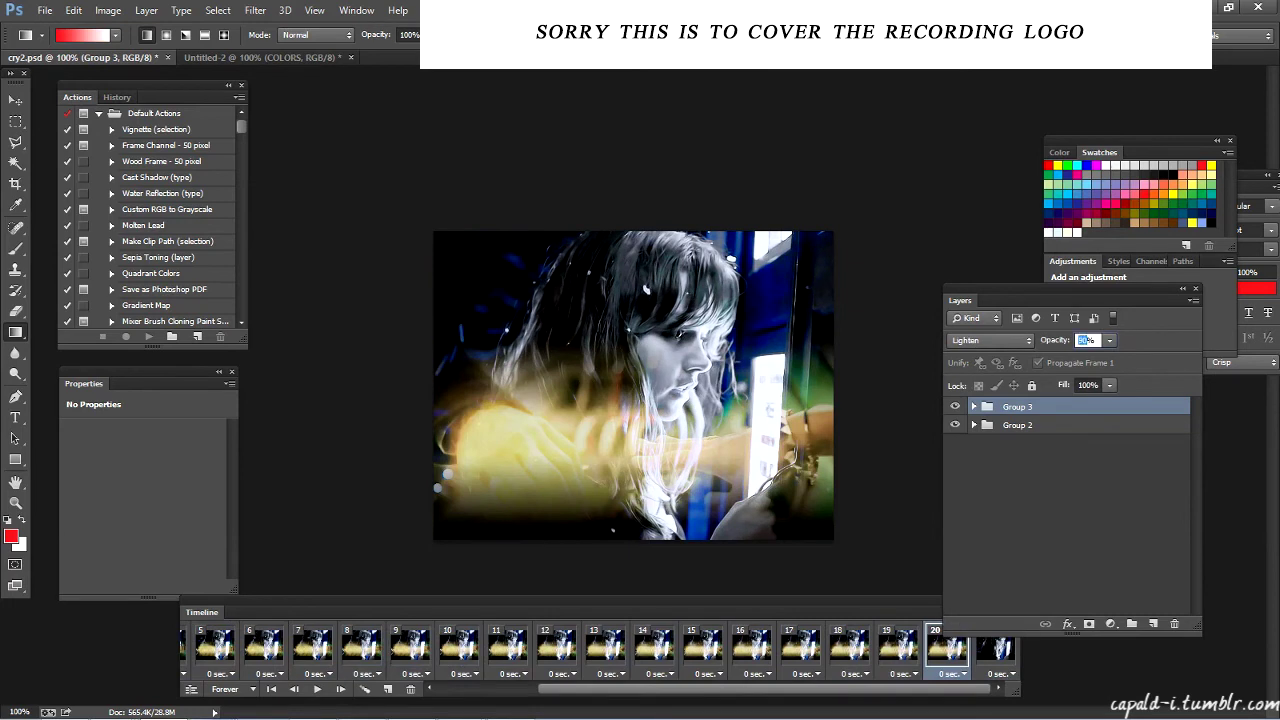
text(25)
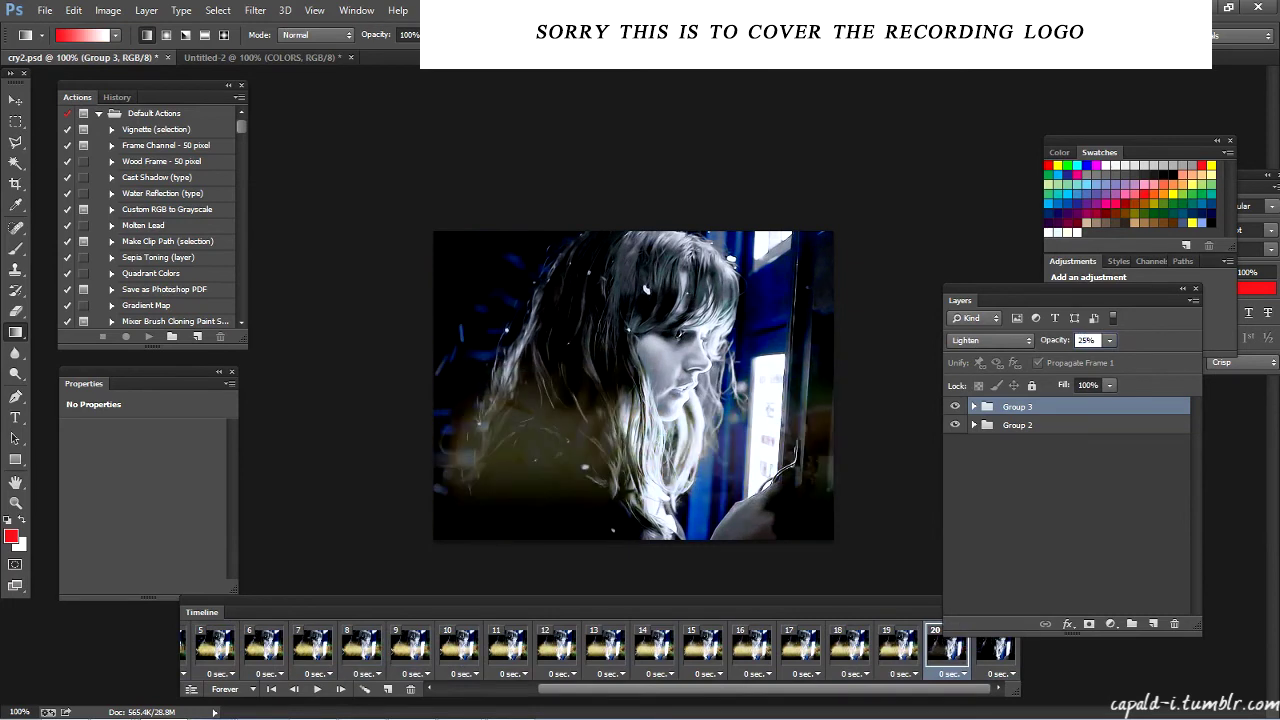
click(898, 648)
click(1079, 340)
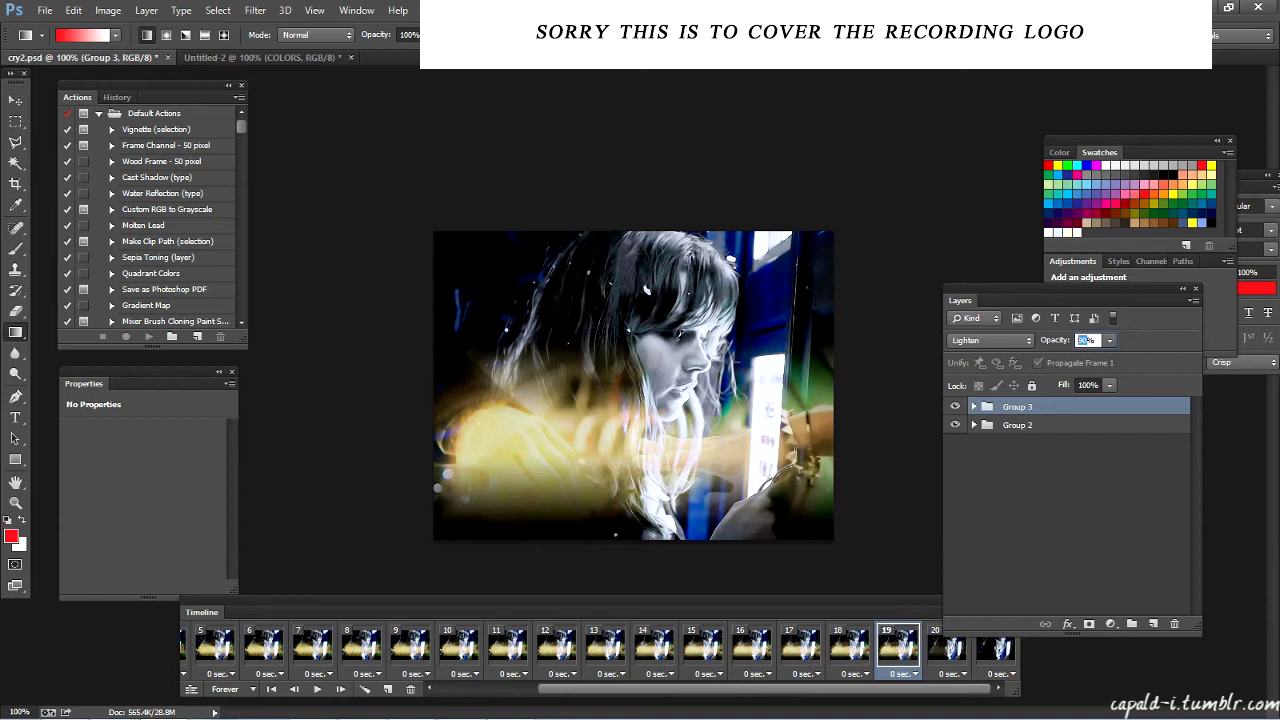
text(50)
Set Group 3's opacity to 75% in frame 18
click(849, 648)
click(1079, 340)
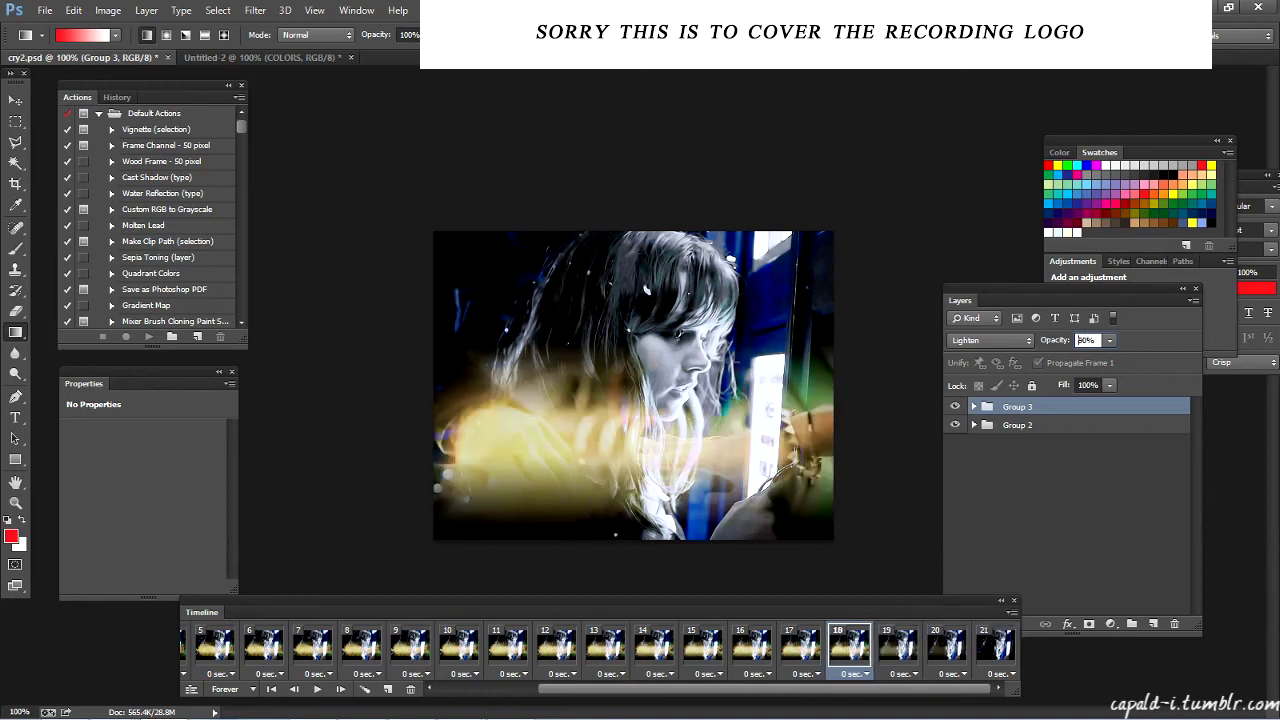
drag(1085, 340, 1078, 340)
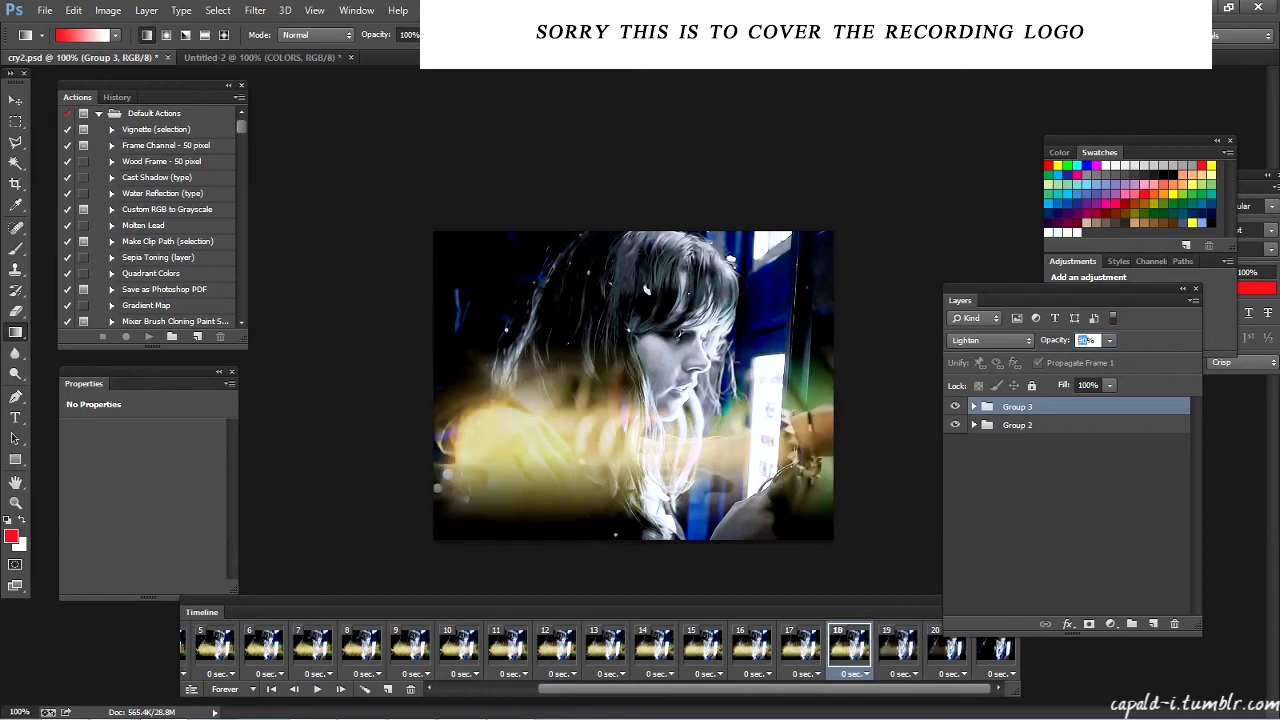
text(75)
key(Return)
Play the animation to review both fades of Group 3, and return to frame 1
key(space)
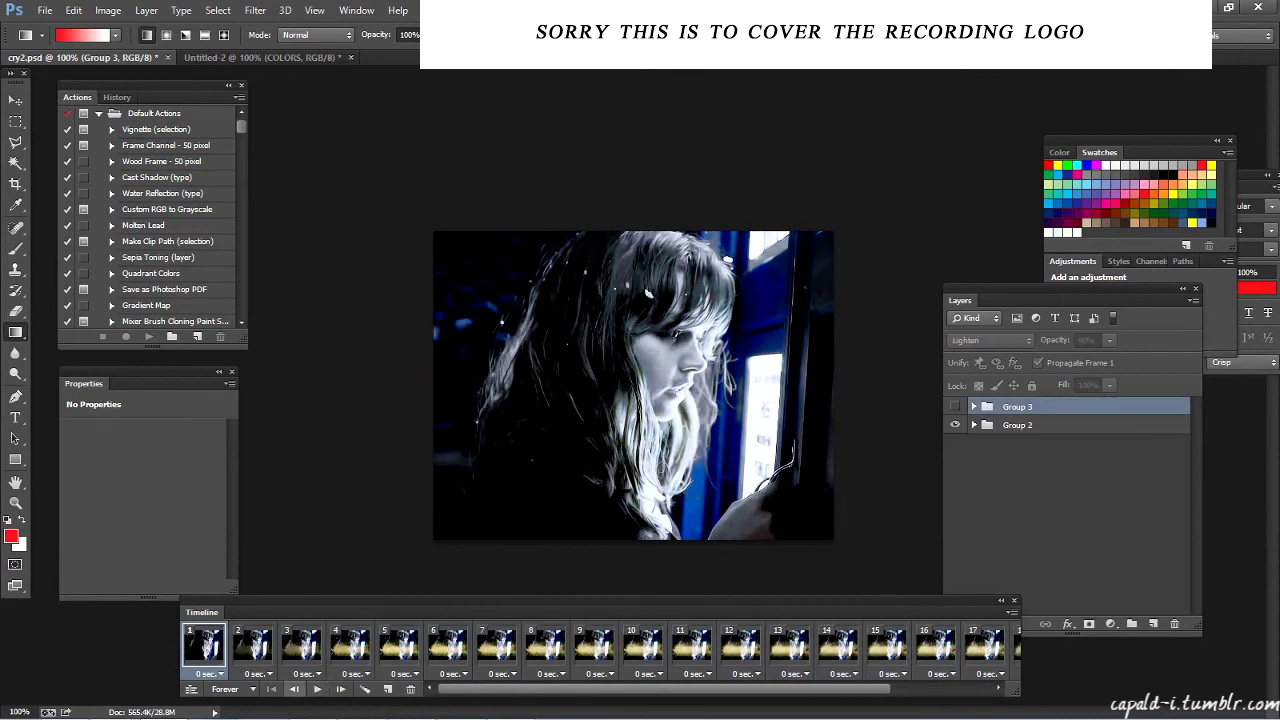
click(318, 689)
click(301, 645)
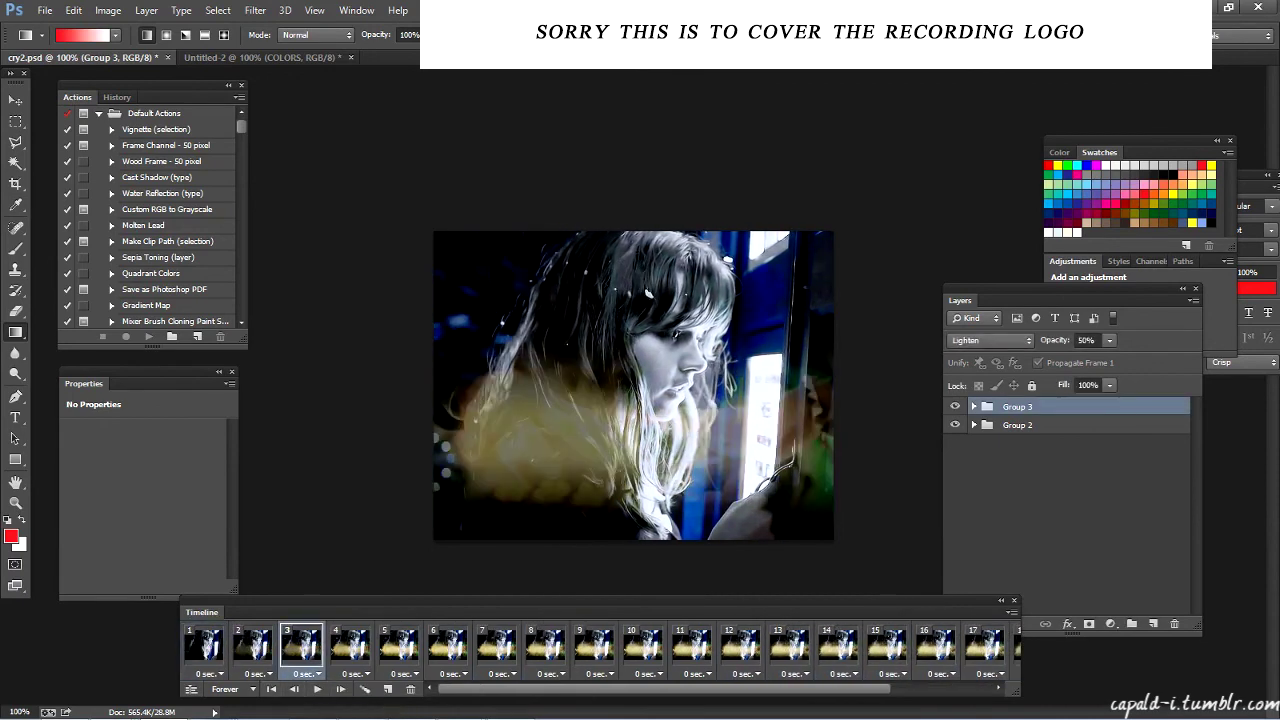
click(204, 646)
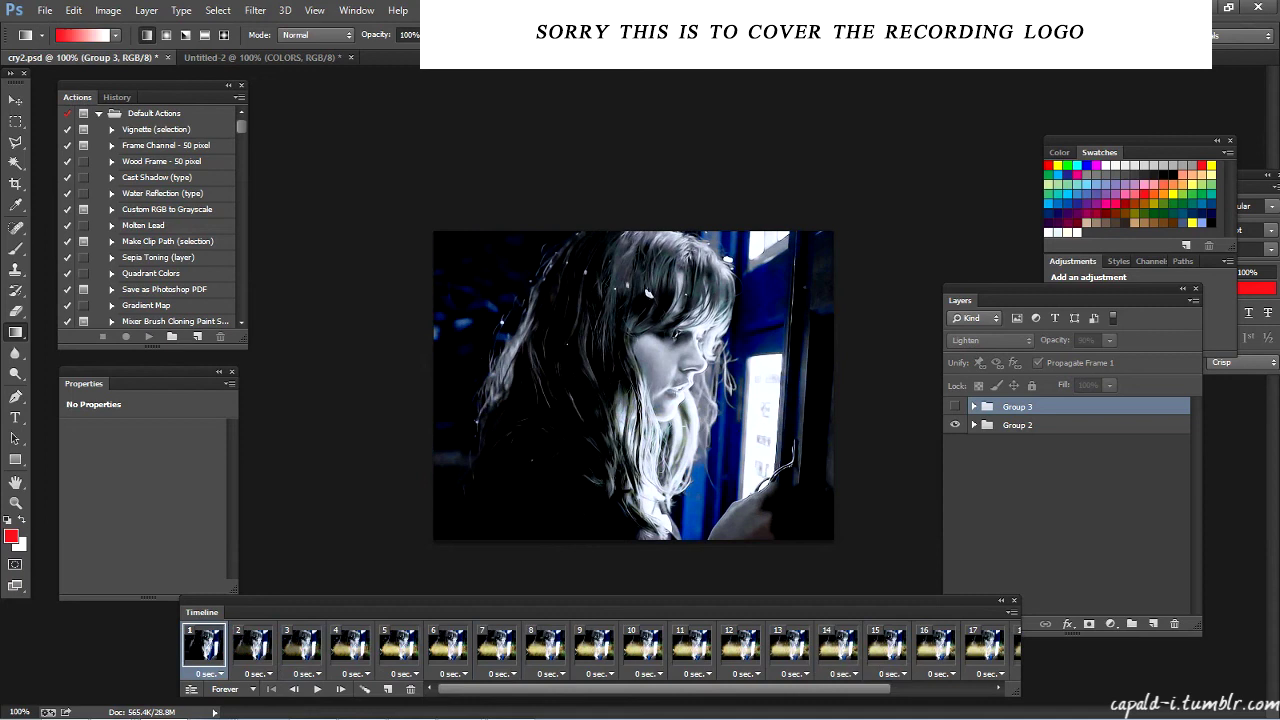